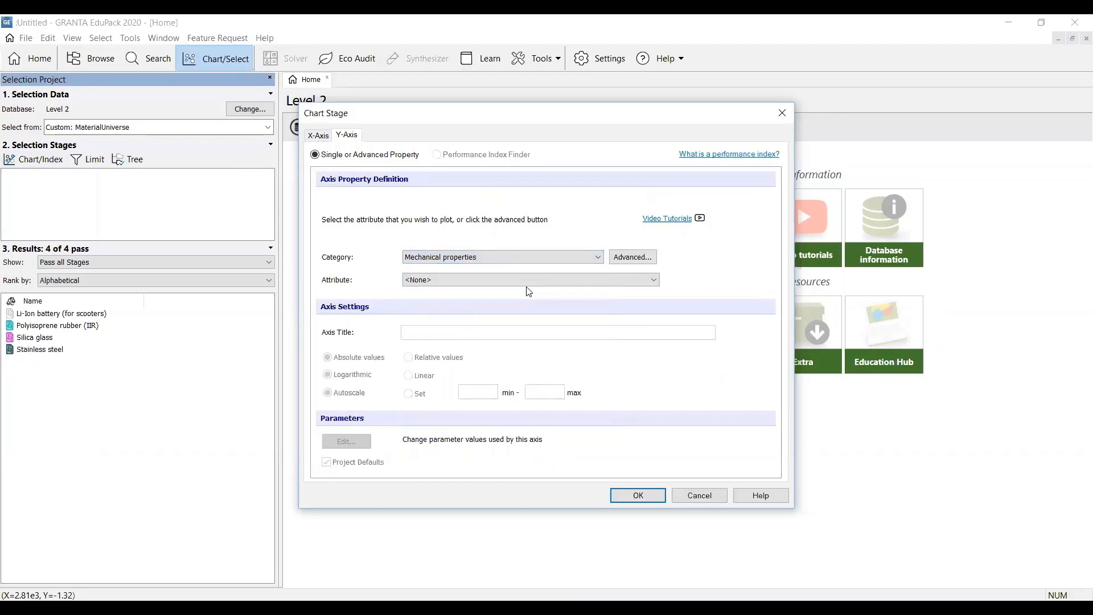
# Set the chart's Y-axis to the mechanical property Young's modulus on a linear scale
pyautogui.click(654, 280)
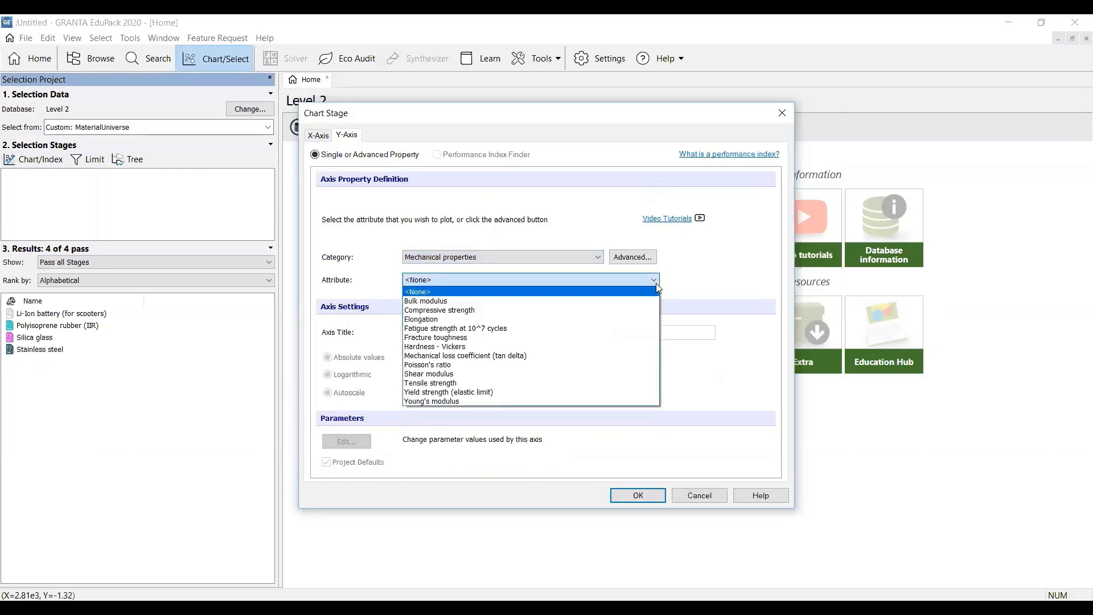
pyautogui.click(620, 400)
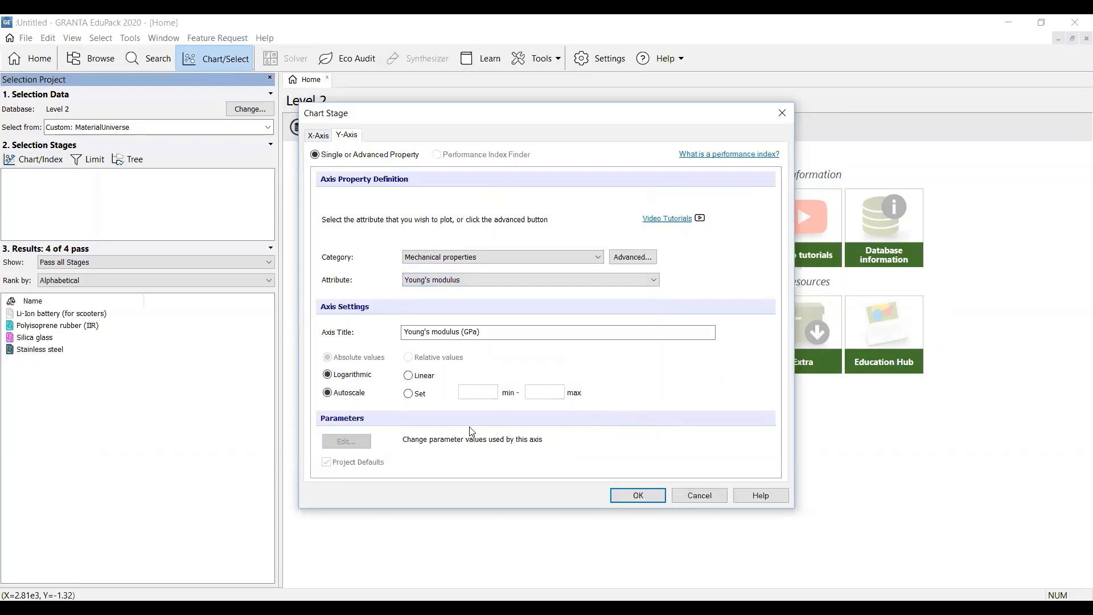
pyautogui.click(410, 377)
# Set the X-axis to Density from General properties on a linear scale and create the chart
pyautogui.click(318, 137)
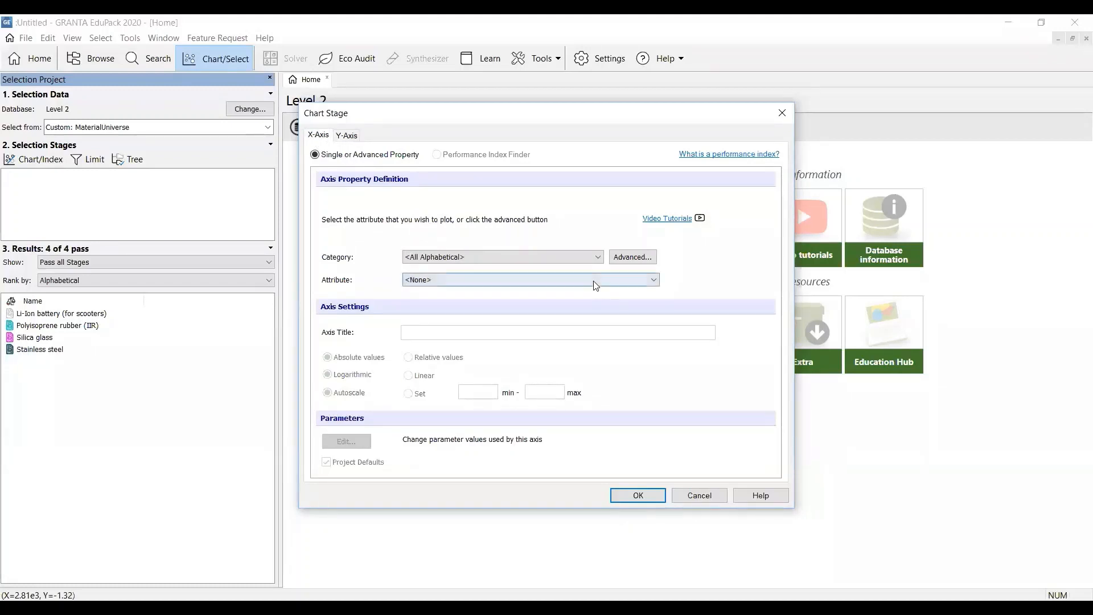
pyautogui.click(598, 257)
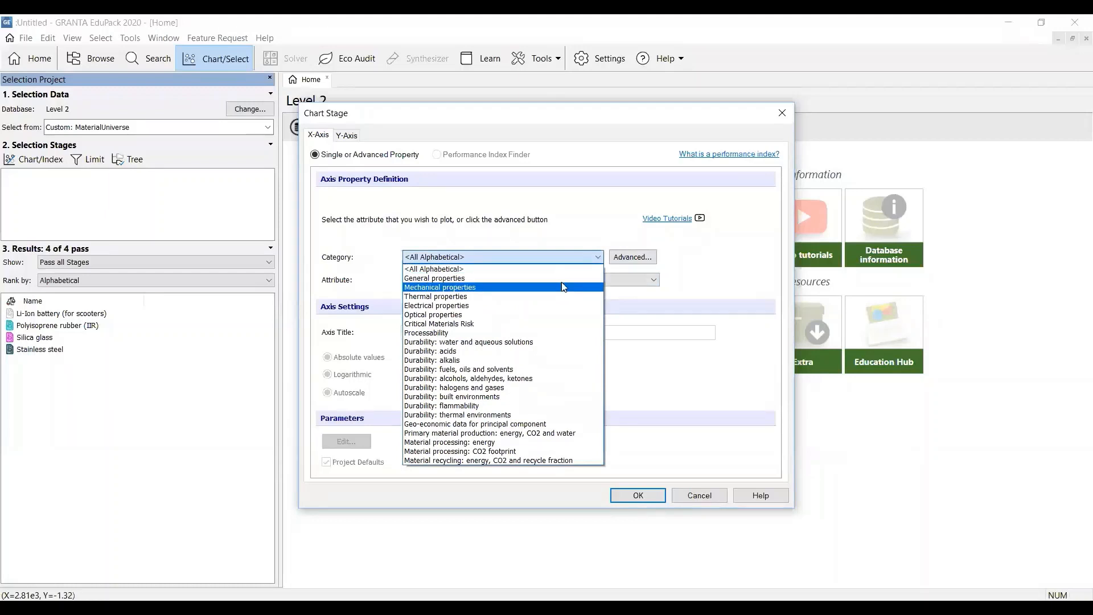
pyautogui.click(561, 287)
pyautogui.click(592, 256)
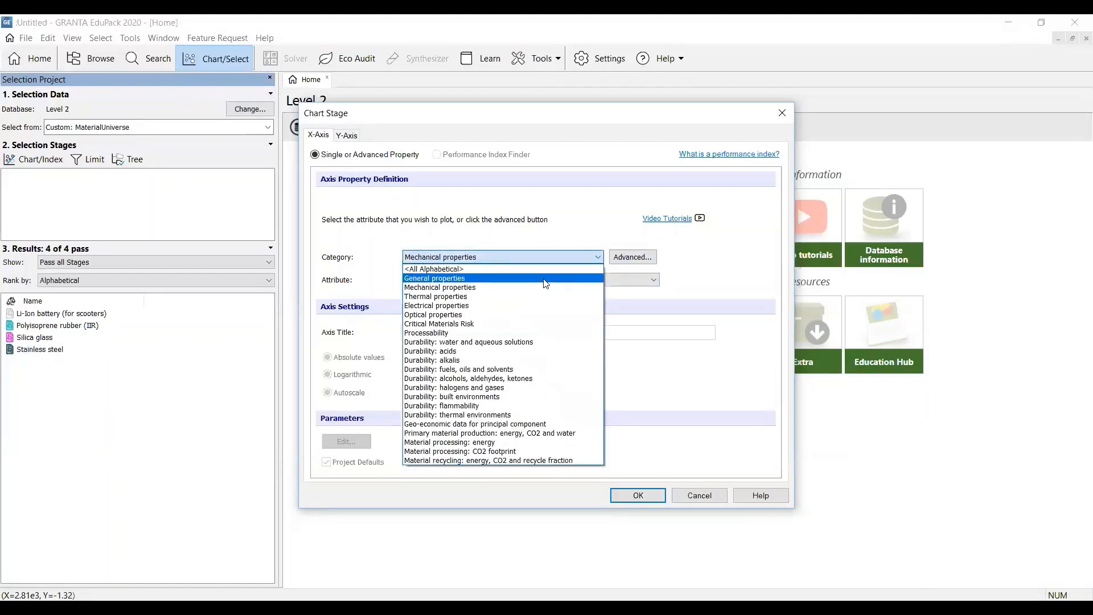
pyautogui.click(543, 278)
pyautogui.click(570, 280)
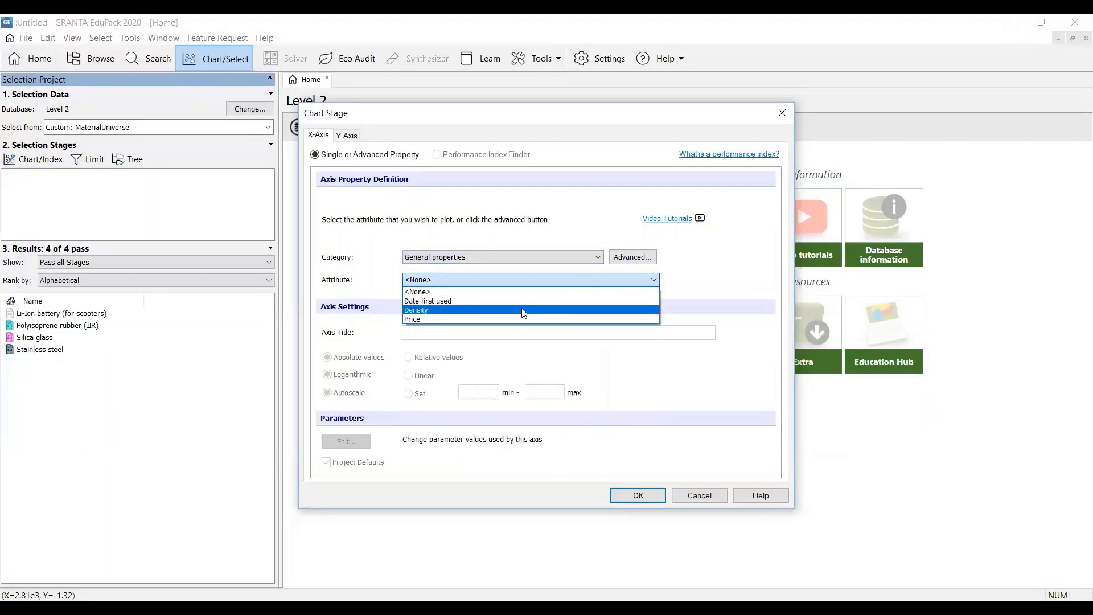
pyautogui.click(520, 310)
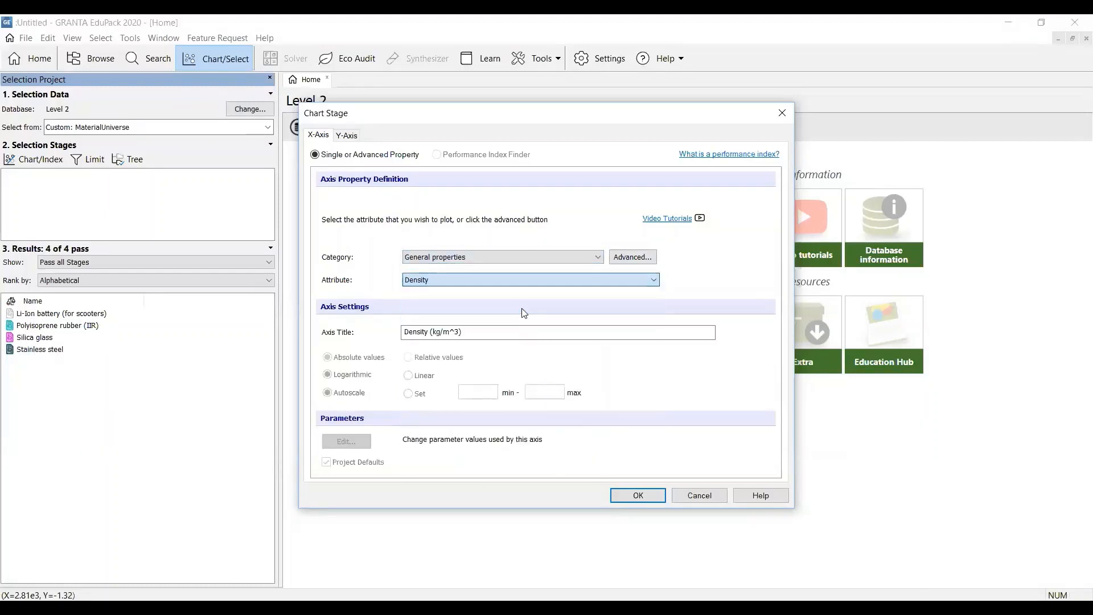
pyautogui.click(408, 375)
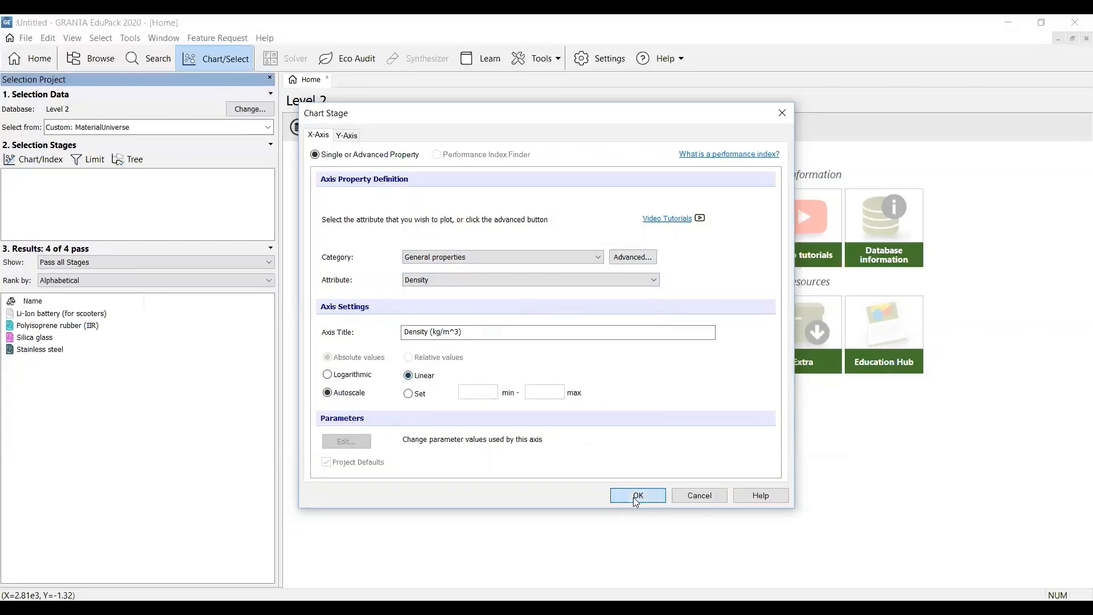
pyautogui.click(636, 496)
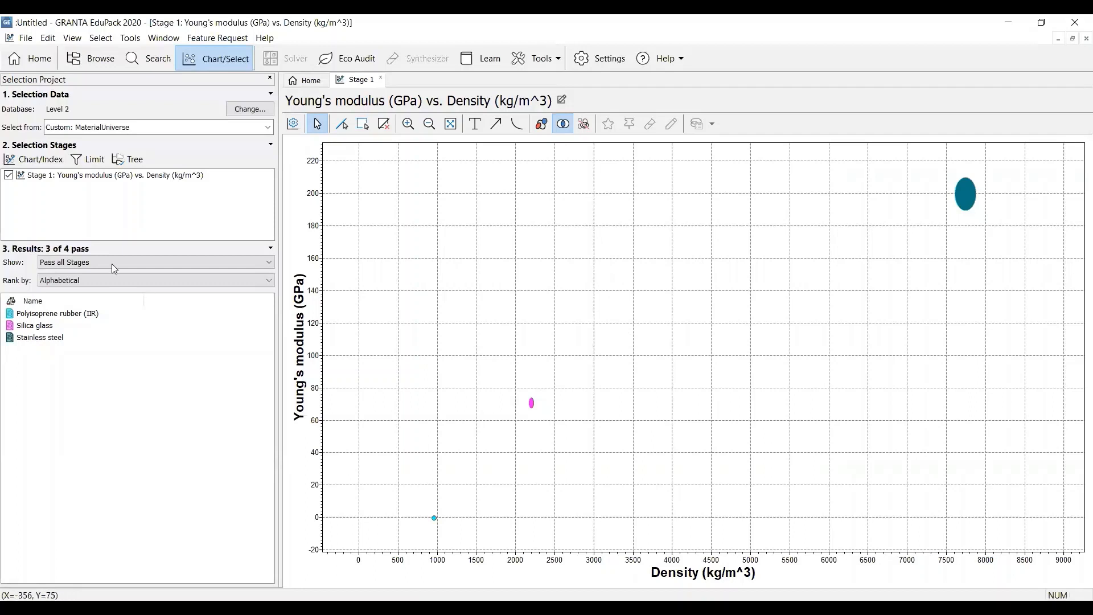
# Start a second chart stage with linear Y-axis "CO2 footprint, primary production" from the "Primary material production: energy, CO2 and water" category
pyautogui.click(37, 160)
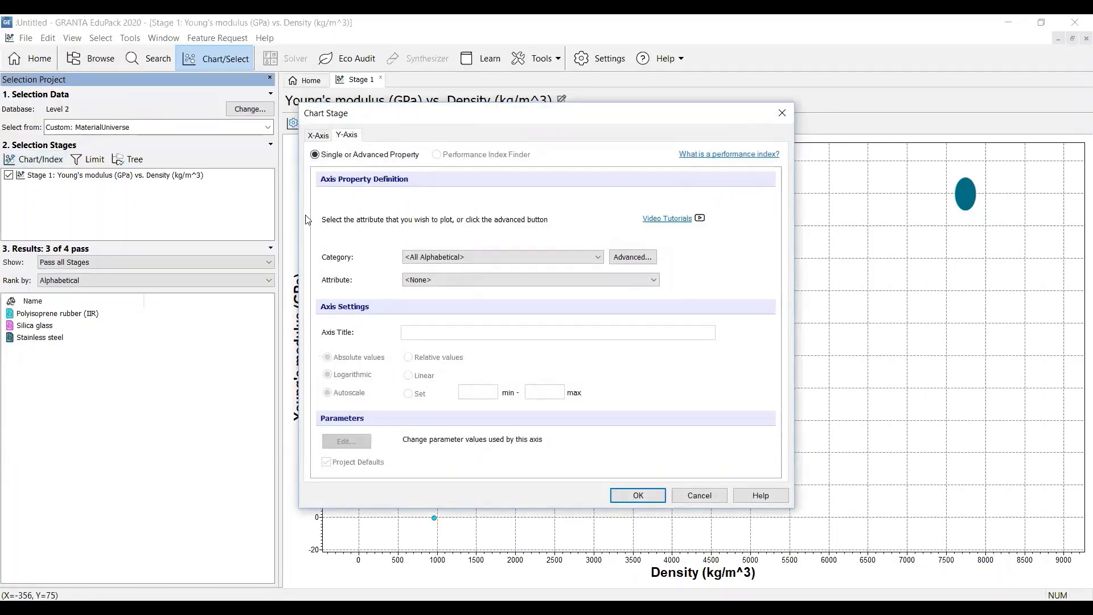
pyautogui.click(501, 257)
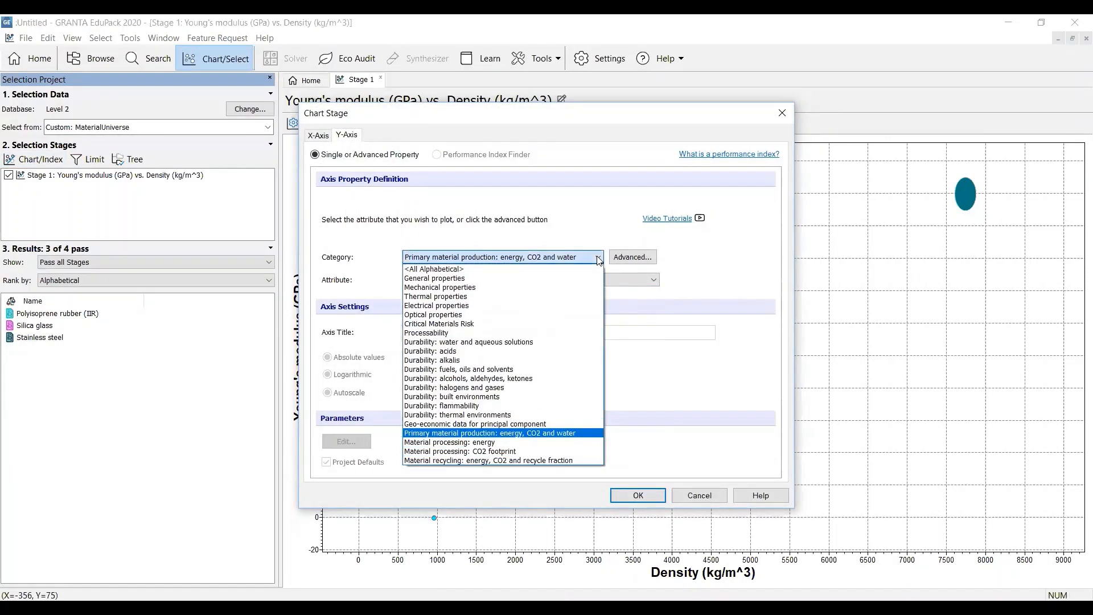
pyautogui.click(580, 438)
pyautogui.click(655, 280)
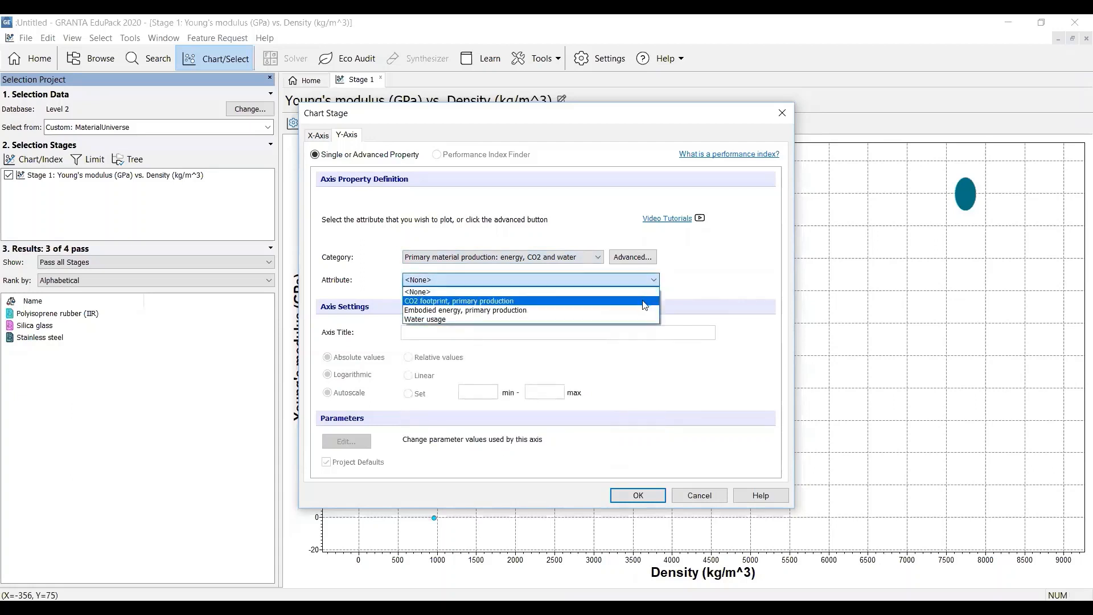
pyautogui.click(643, 301)
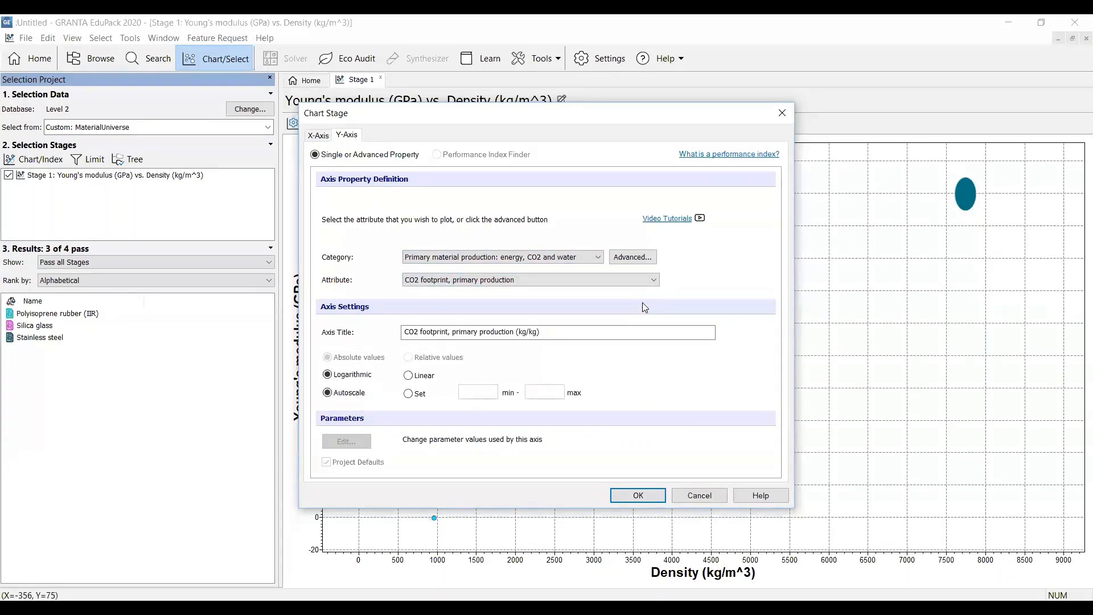
pyautogui.click(408, 375)
# Set the second chart's X-axis to Price from General properties on a linear scale and create the chart
pyautogui.click(320, 136)
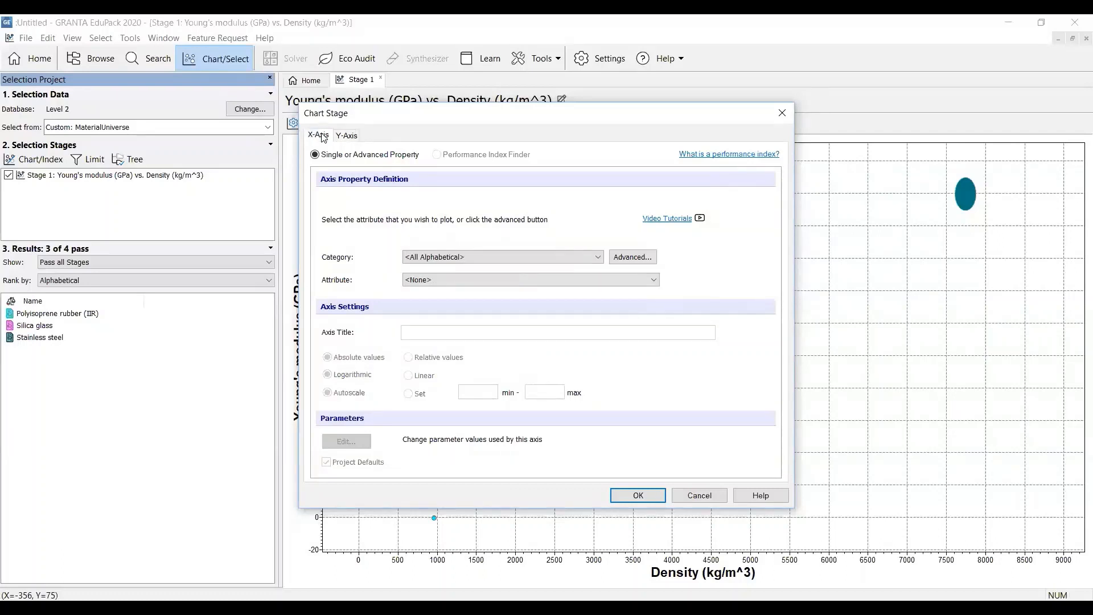
pyautogui.click(599, 258)
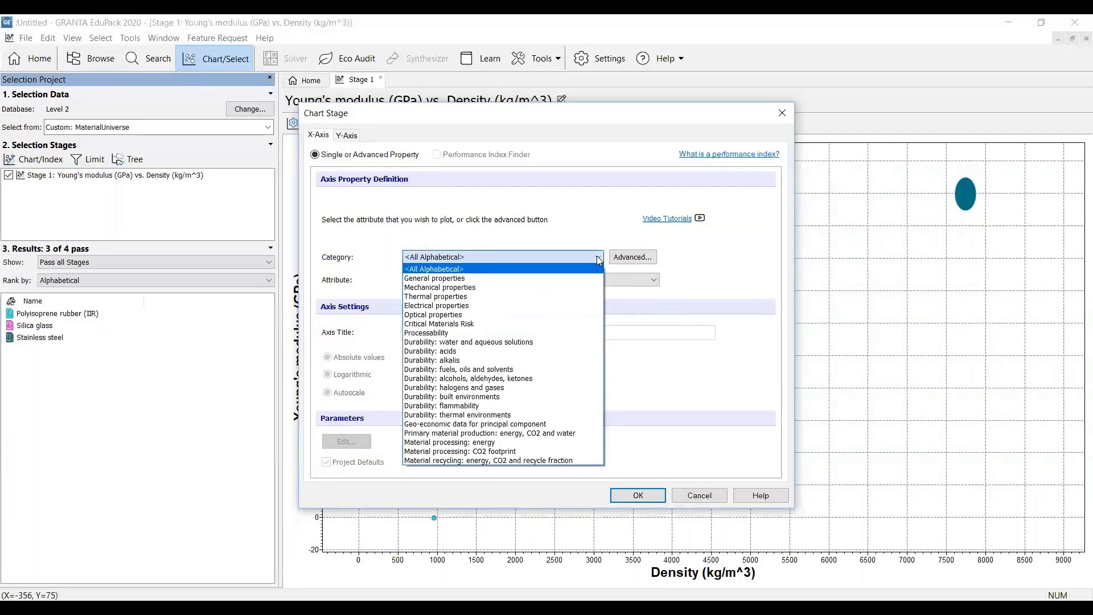
pyautogui.click(592, 281)
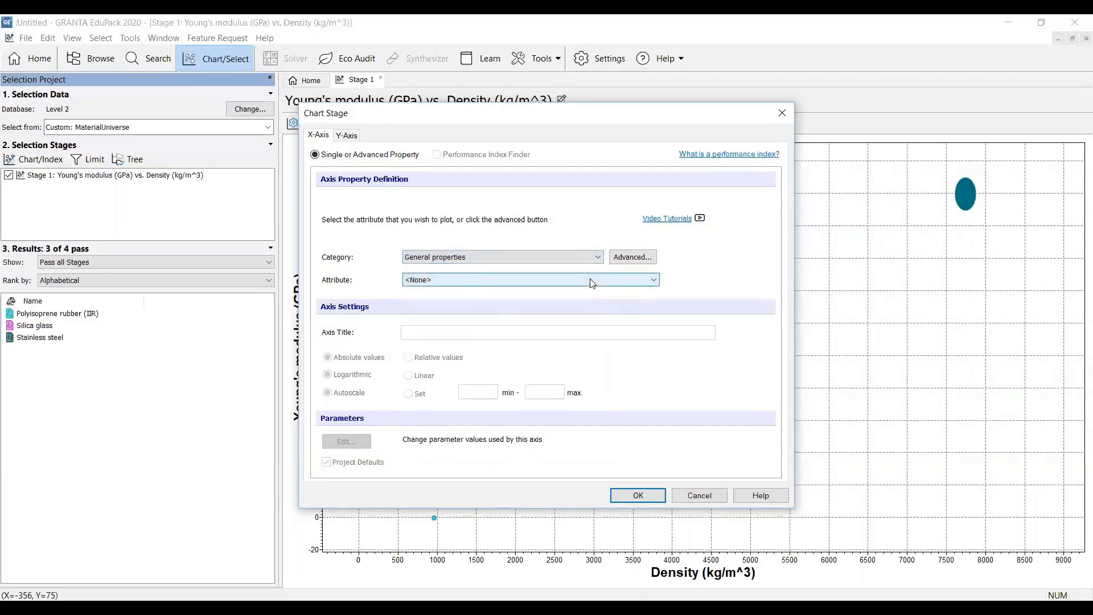
pyautogui.click(595, 281)
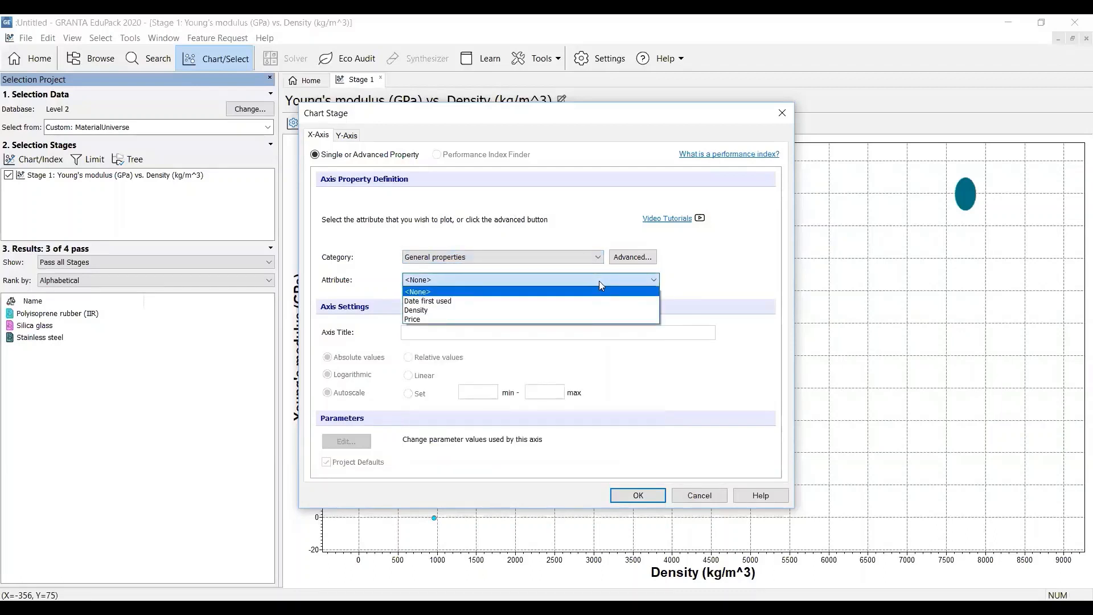
pyautogui.click(588, 319)
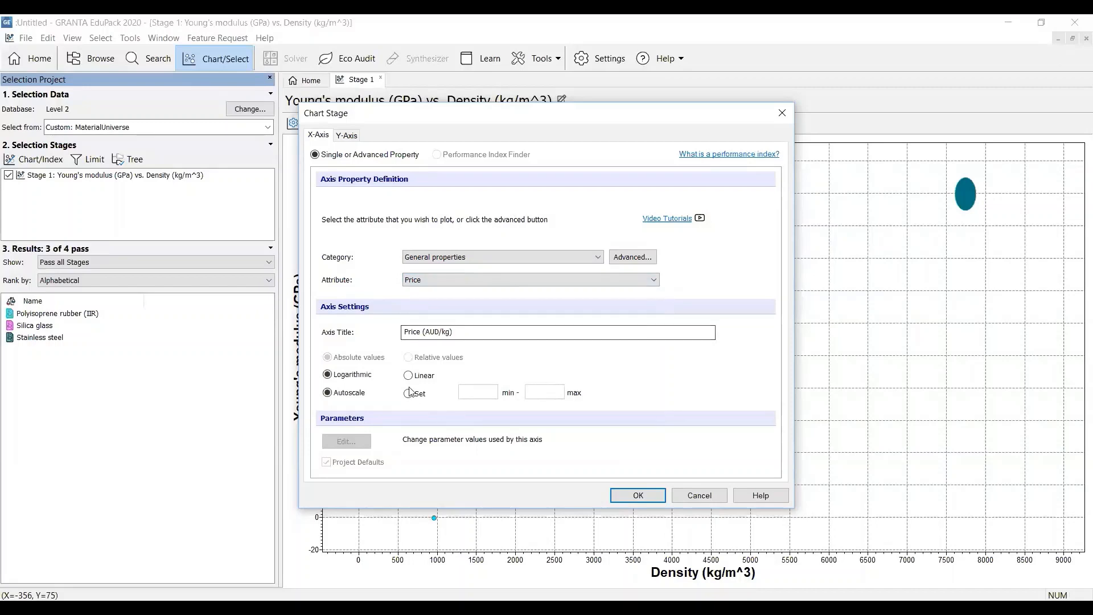
pyautogui.click(410, 376)
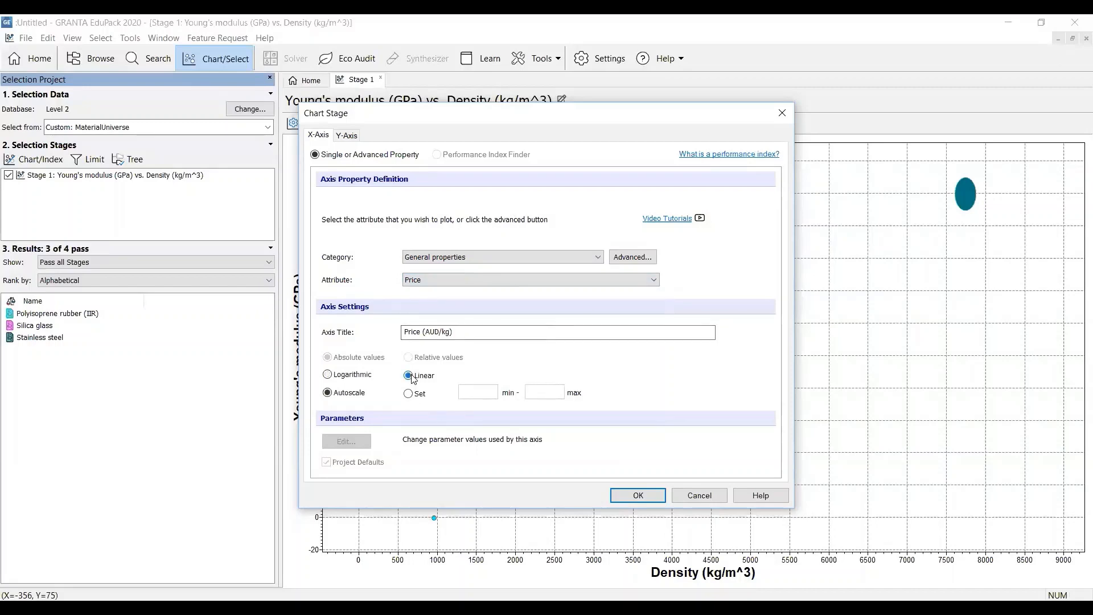
pyautogui.click(648, 499)
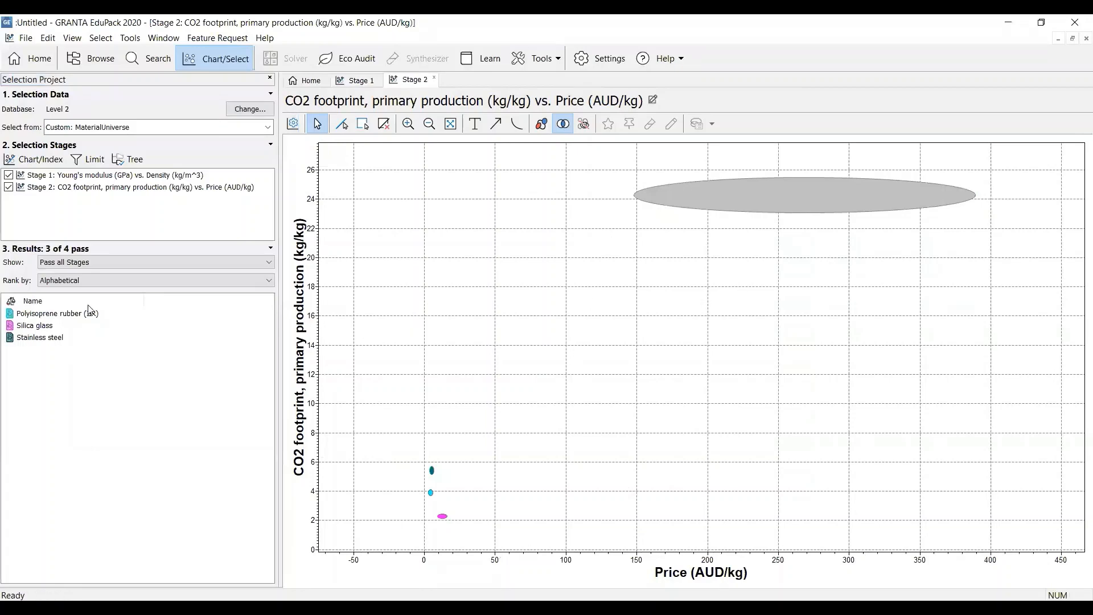
# Start a third chart stage with Thermal conductivity from Thermal properties as the Y-axis attribute
pyautogui.click(35, 162)
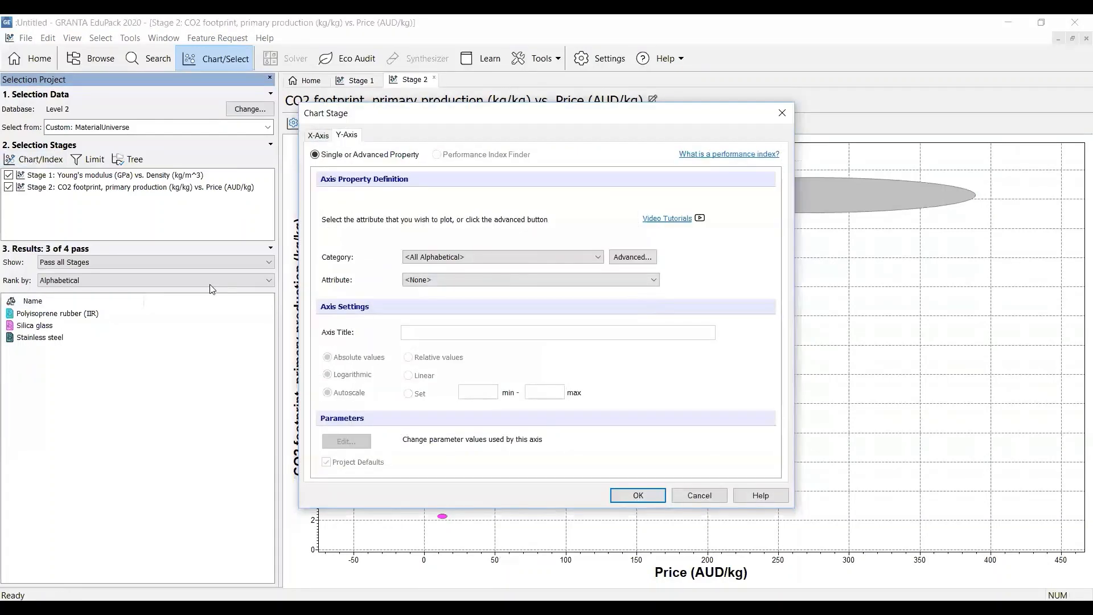
pyautogui.click(596, 257)
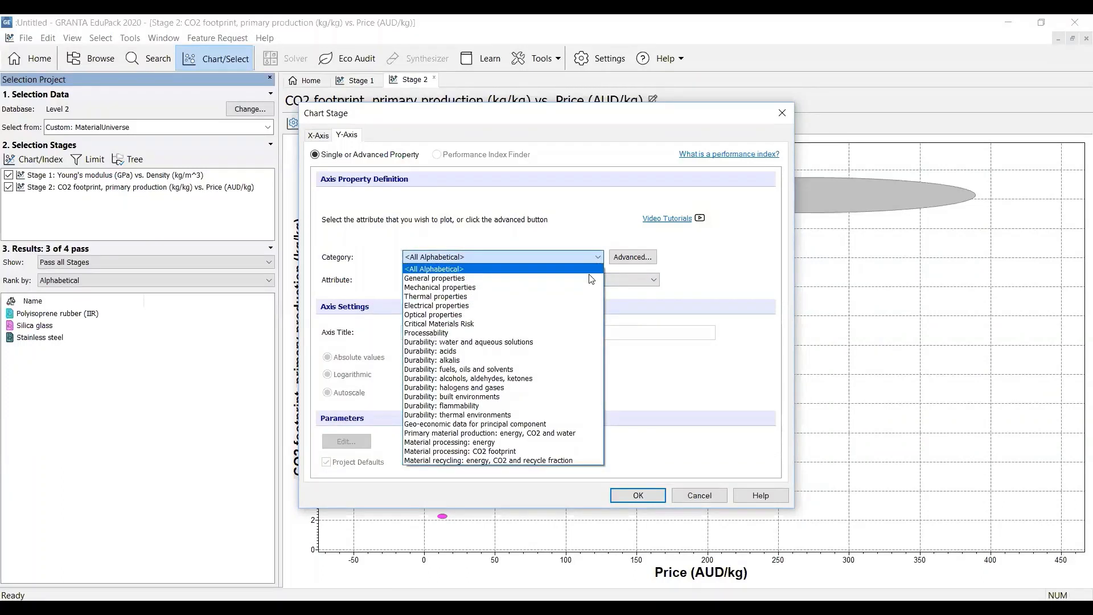
pyautogui.click(588, 296)
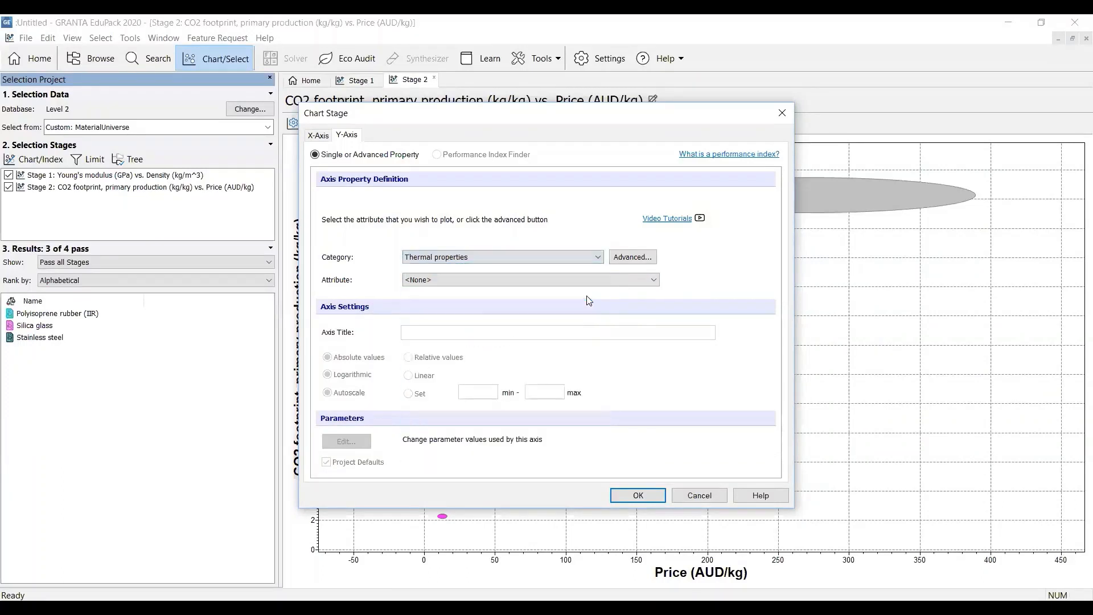
pyautogui.click(648, 280)
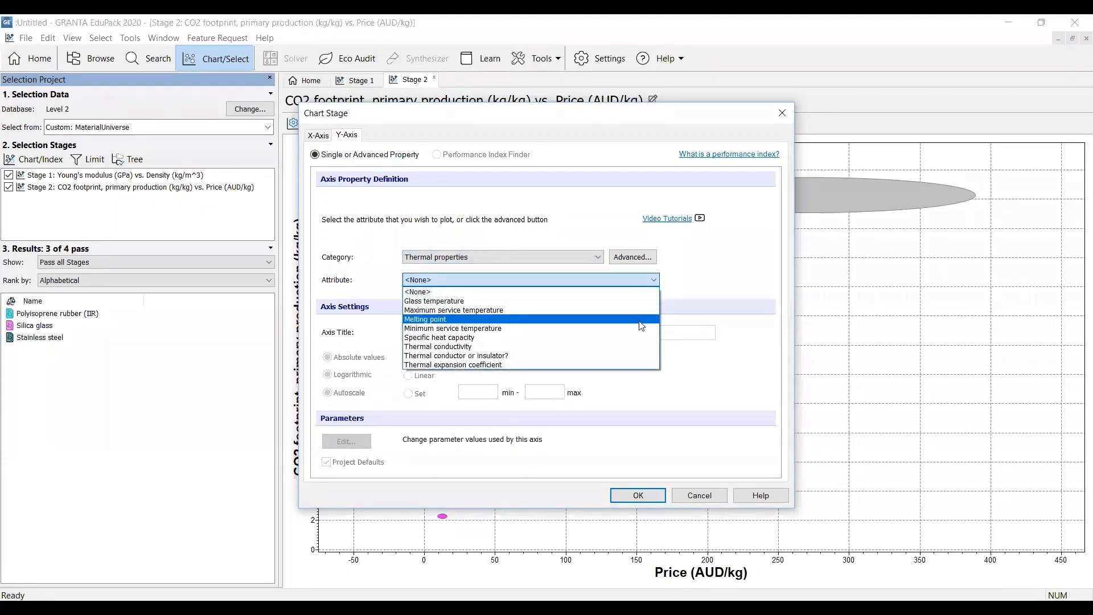
pyautogui.click(642, 351)
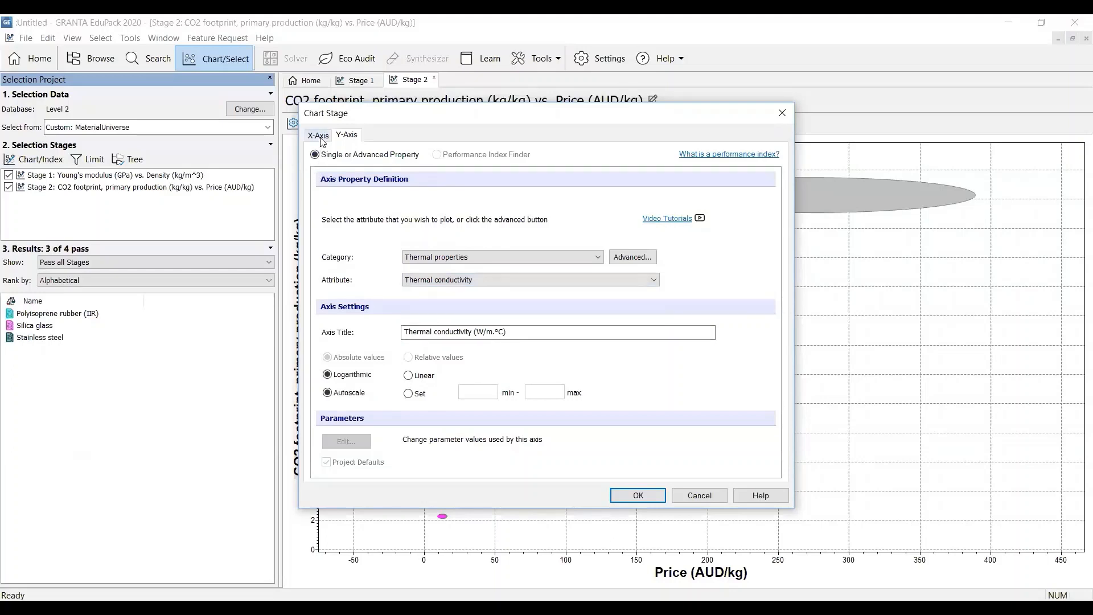
# Set the third chart's X-axis to Electrical resistivity from Electrical properties on a linear scale
pyautogui.click(318, 135)
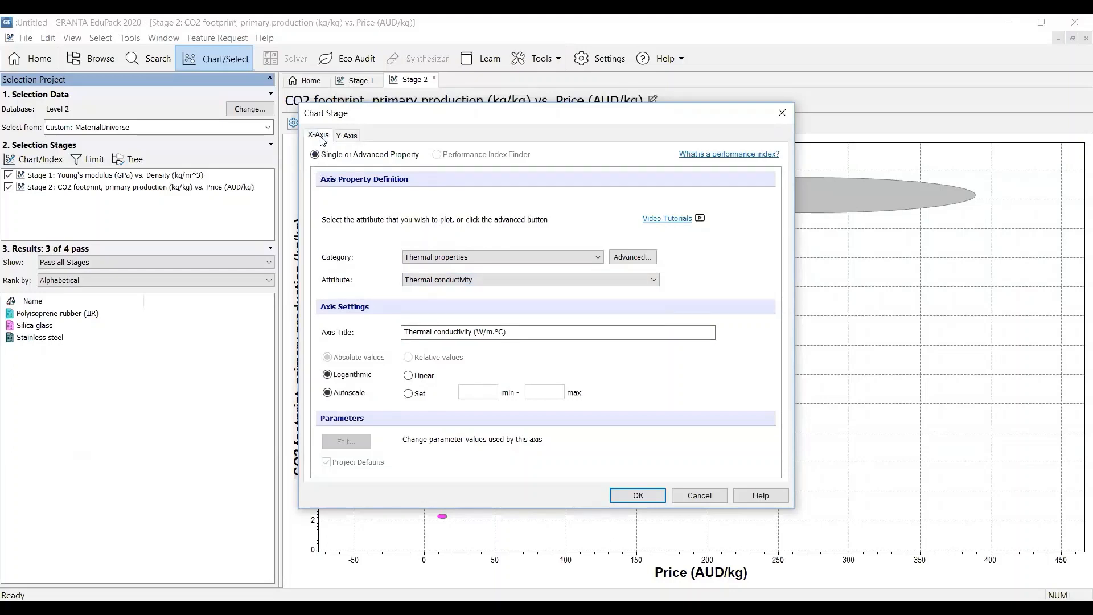
pyautogui.click(598, 258)
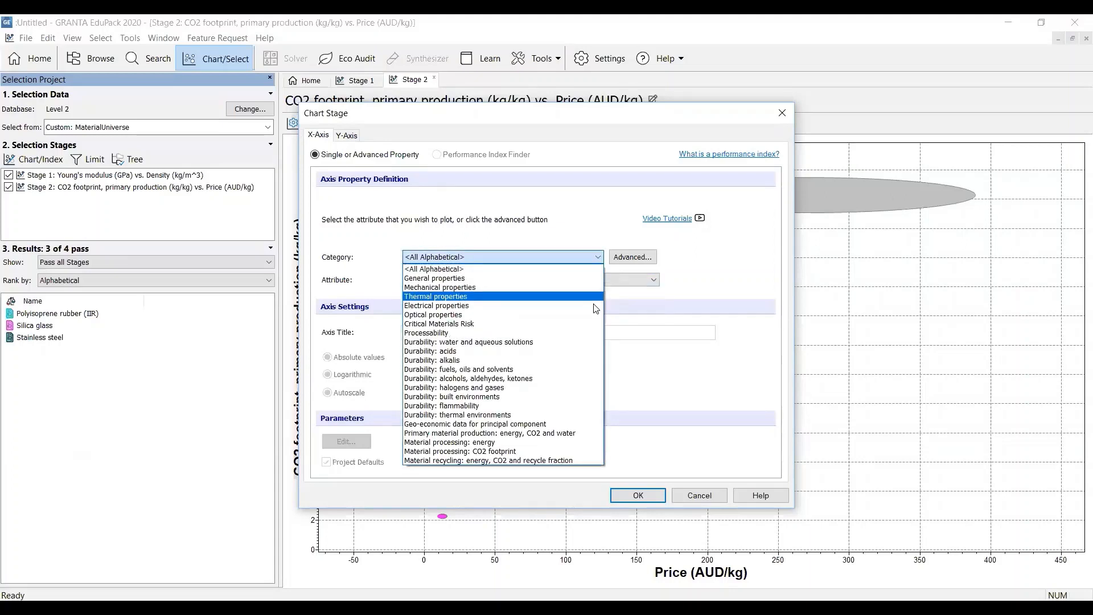
pyautogui.click(597, 294)
pyautogui.click(641, 281)
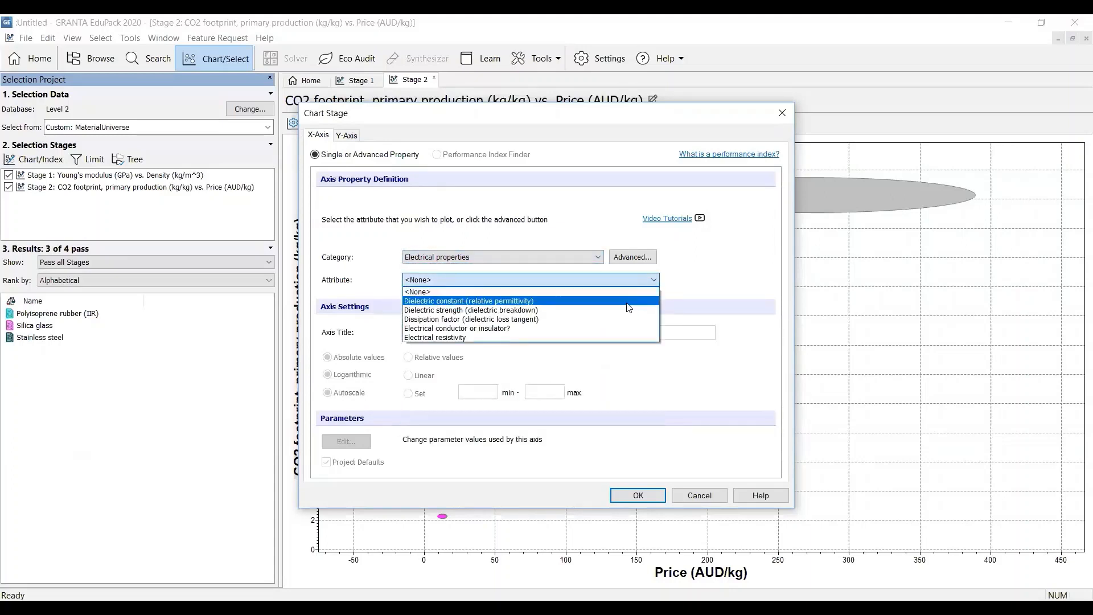
pyautogui.click(624, 338)
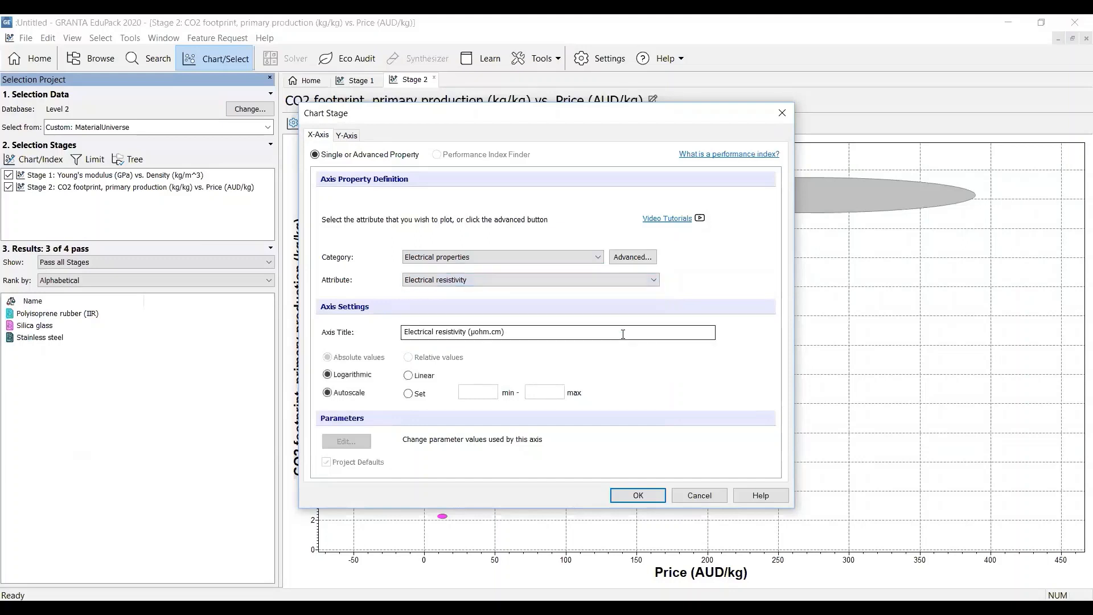
pyautogui.click(408, 376)
# Switch the Thermal conductivity Y-axis to a linear scale and create the third chart
pyautogui.click(349, 136)
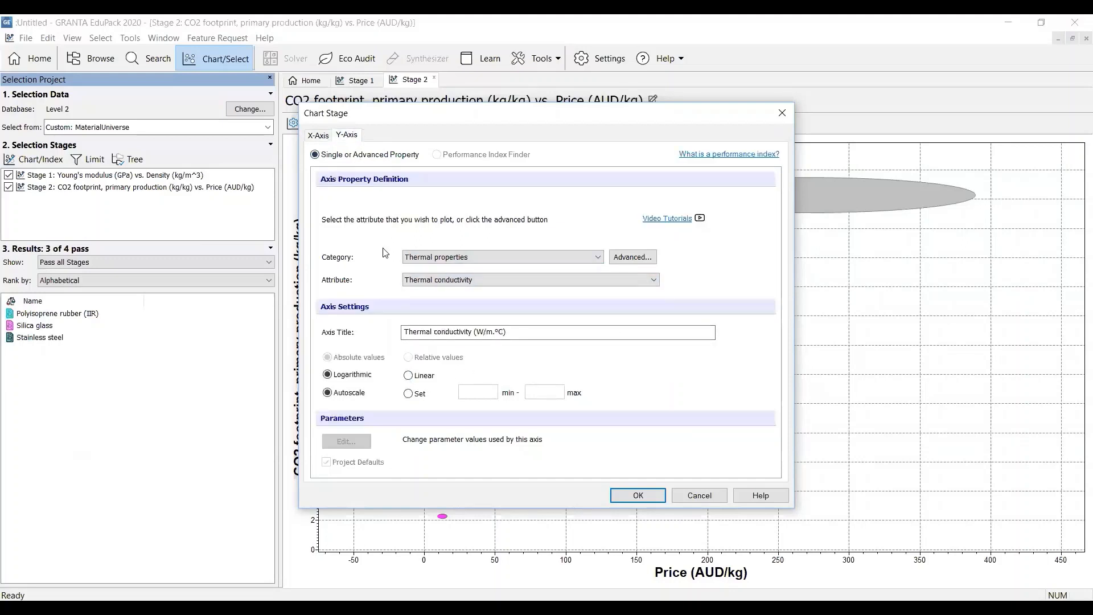
pyautogui.click(408, 376)
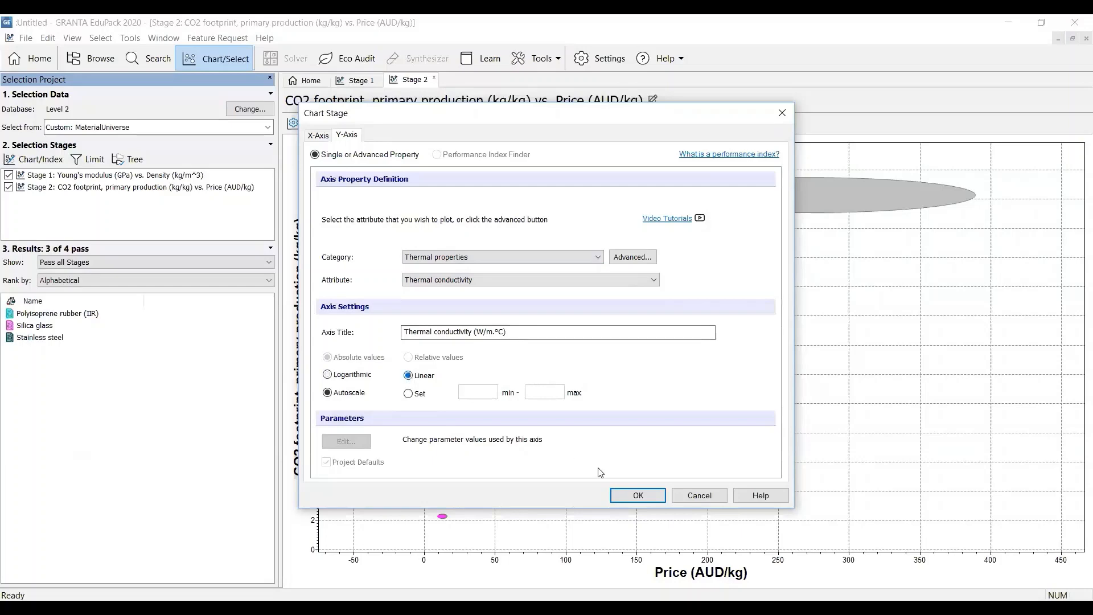
pyautogui.click(638, 496)
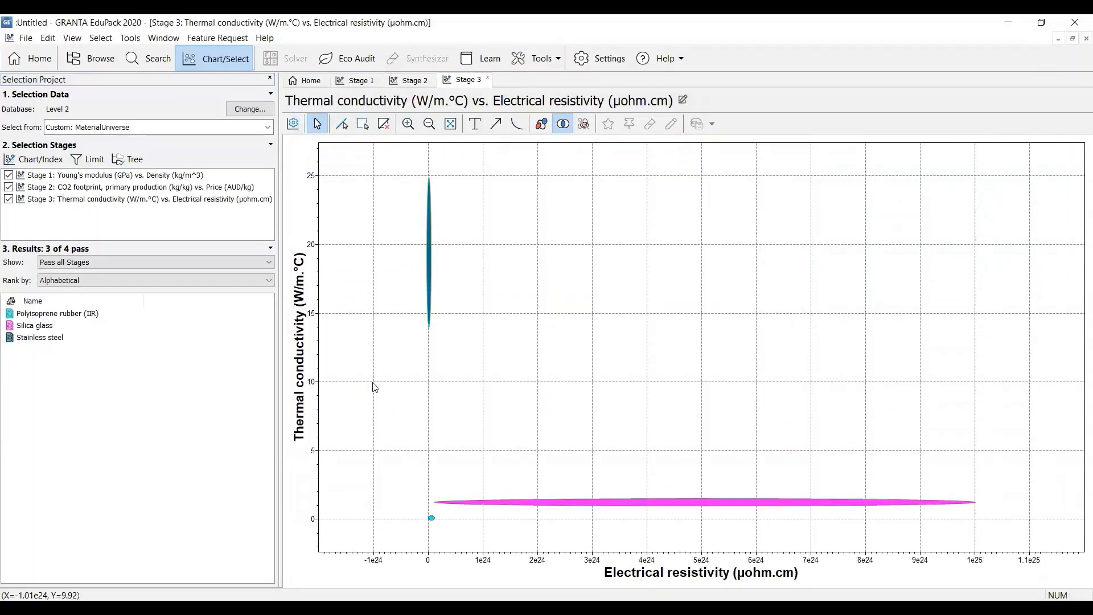
# Start a fourth chart stage with Fracture toughness from Mechanical properties as the Y-axis on a linear scale
pyautogui.click(35, 161)
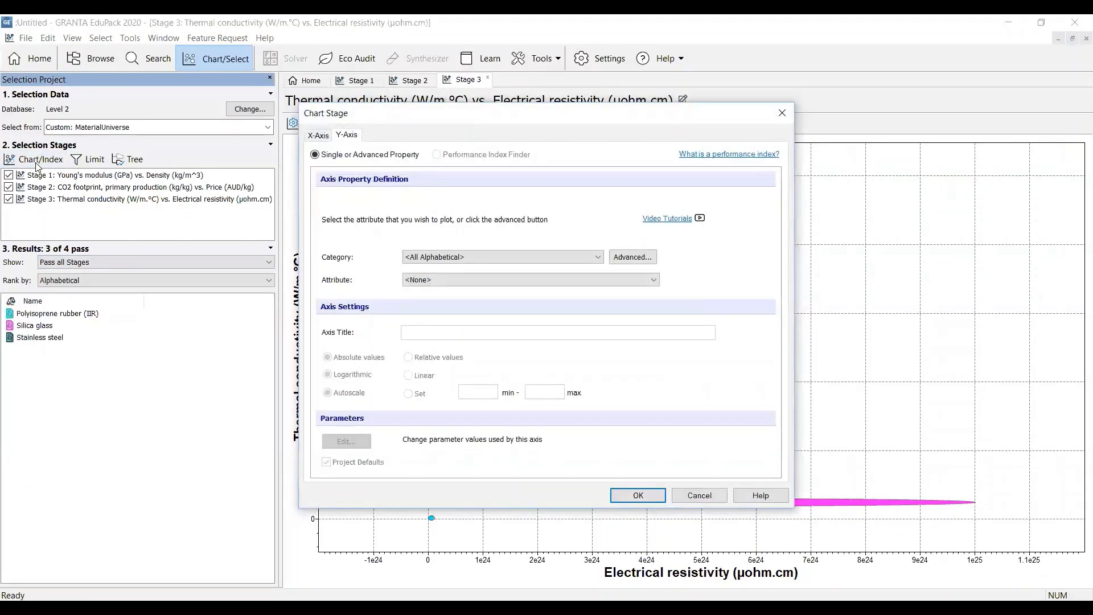
pyautogui.click(596, 259)
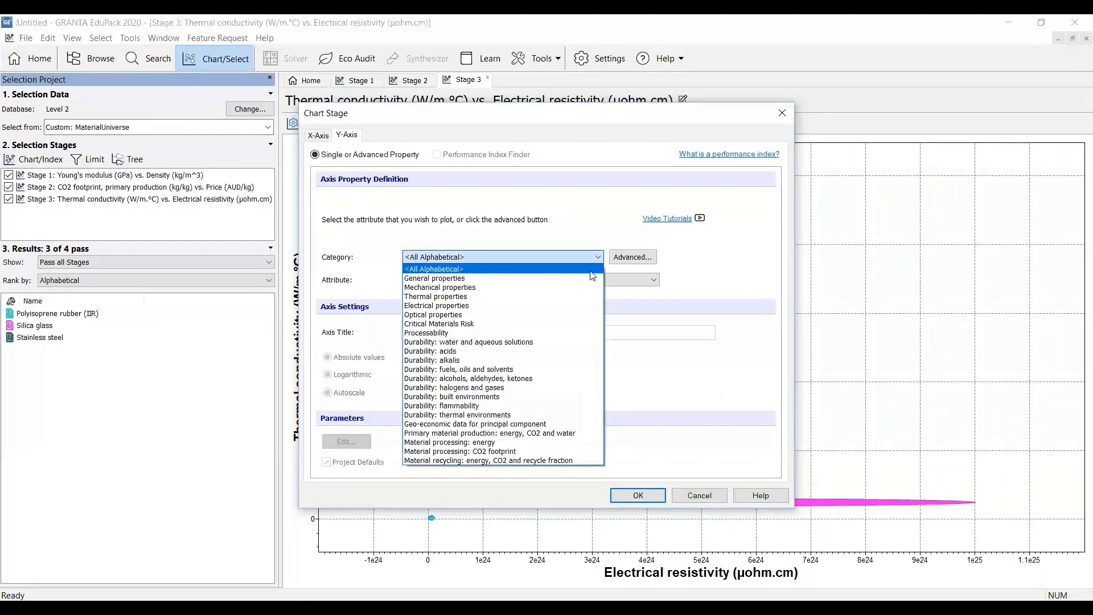
pyautogui.click(591, 288)
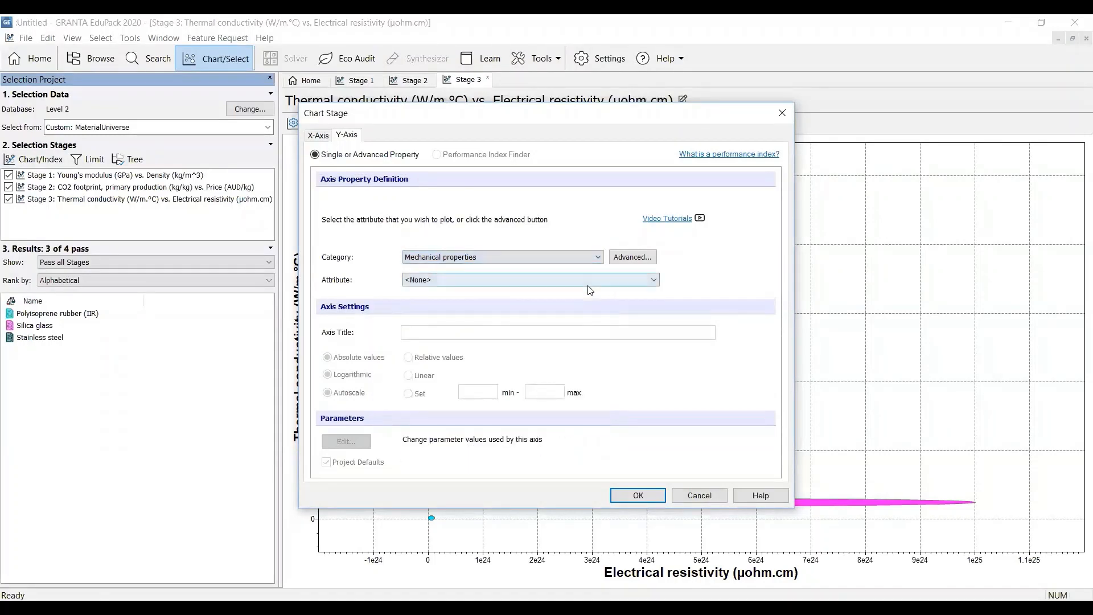
pyautogui.click(598, 279)
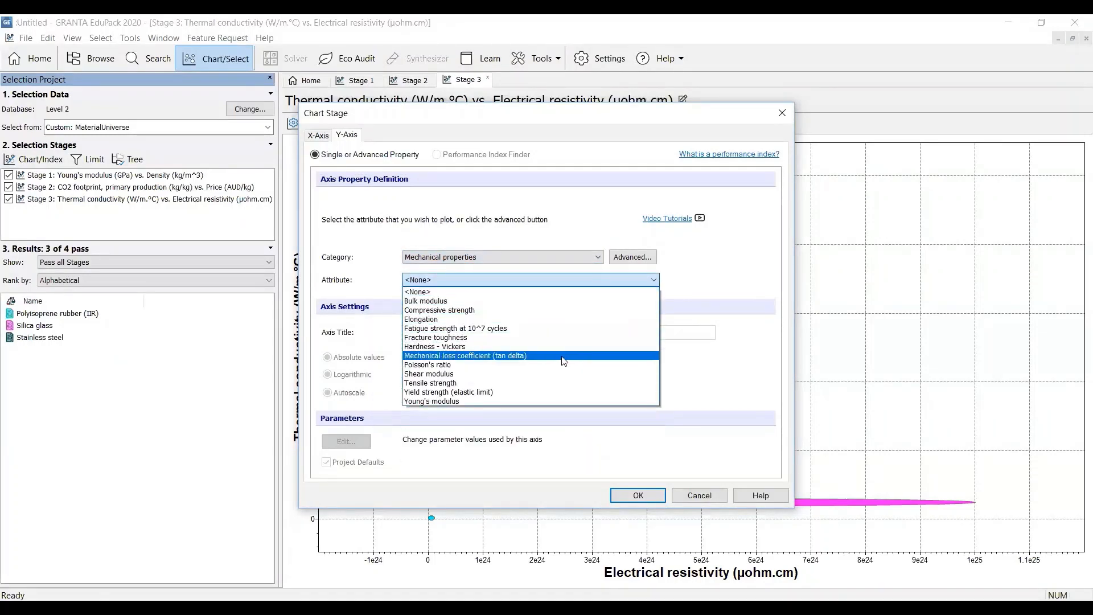
pyautogui.click(563, 337)
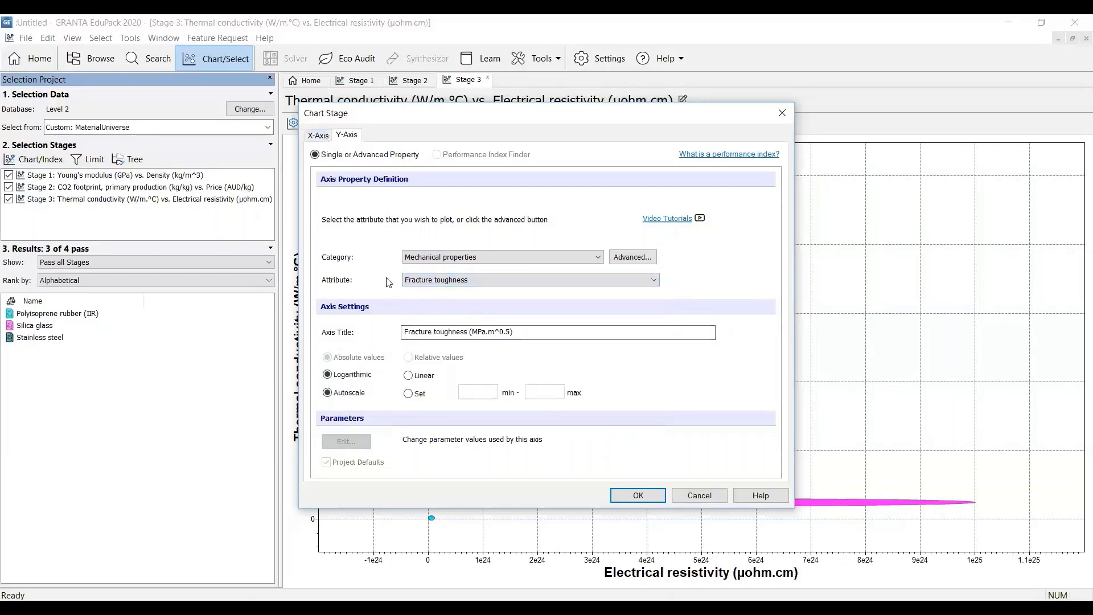
pyautogui.click(409, 375)
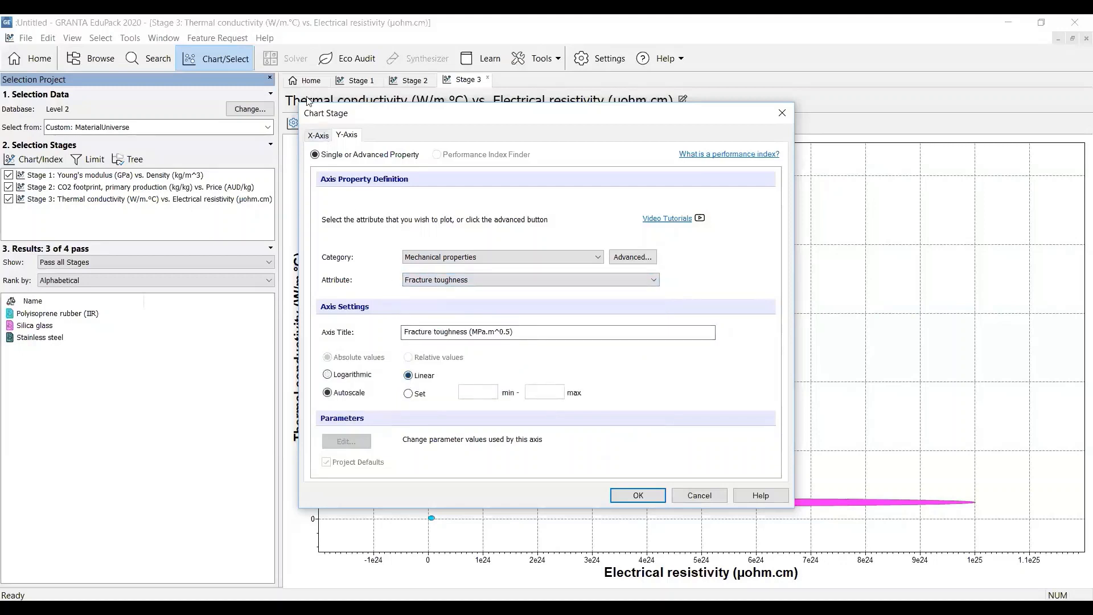
# Set the fourth chart's X-axis to Yield strength (elastic limit) from Mechanical properties on a linear scale and create the chart
pyautogui.click(317, 136)
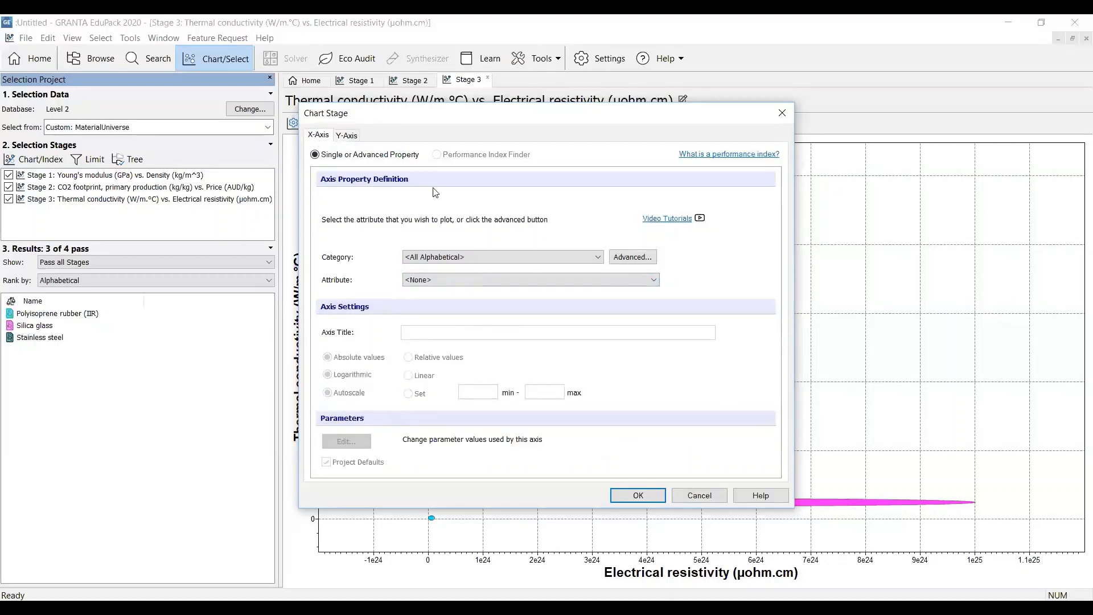
pyautogui.click(598, 255)
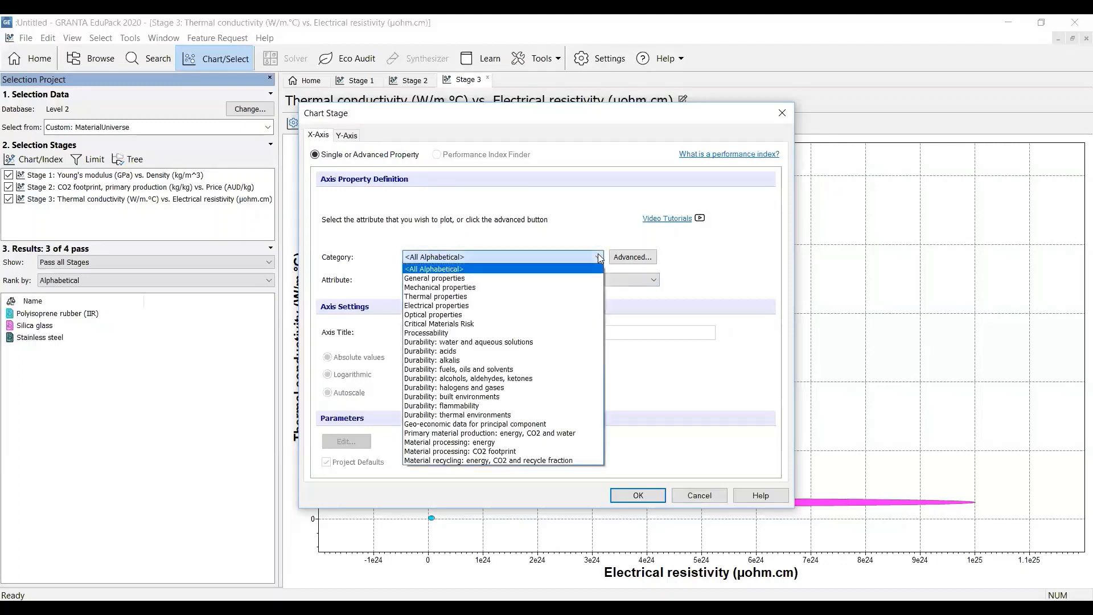
pyautogui.click(581, 287)
pyautogui.click(627, 280)
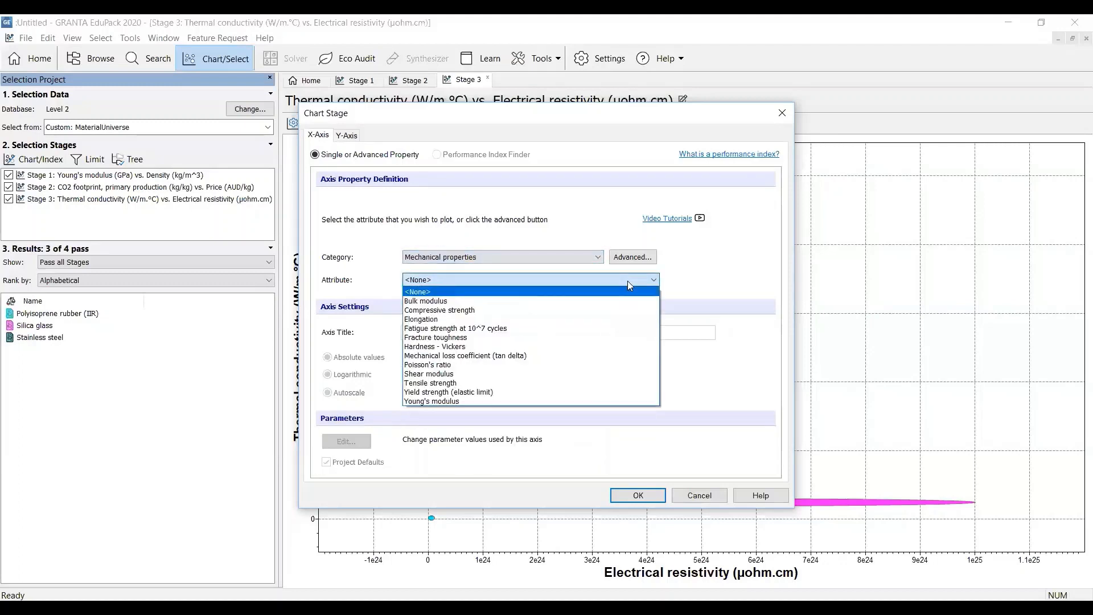
pyautogui.click(618, 392)
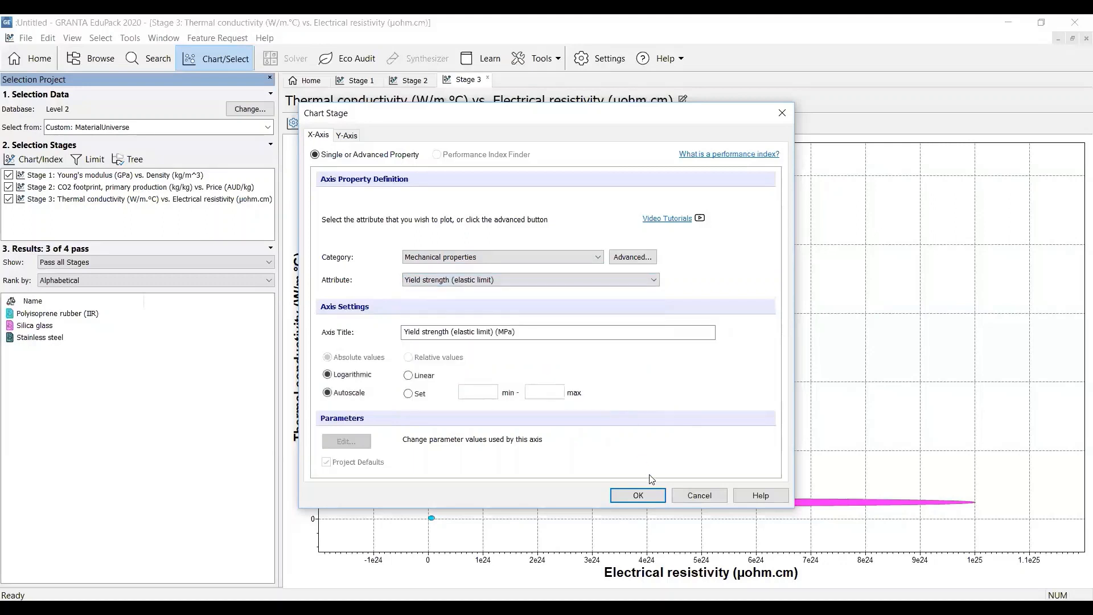
pyautogui.click(408, 375)
pyautogui.click(638, 495)
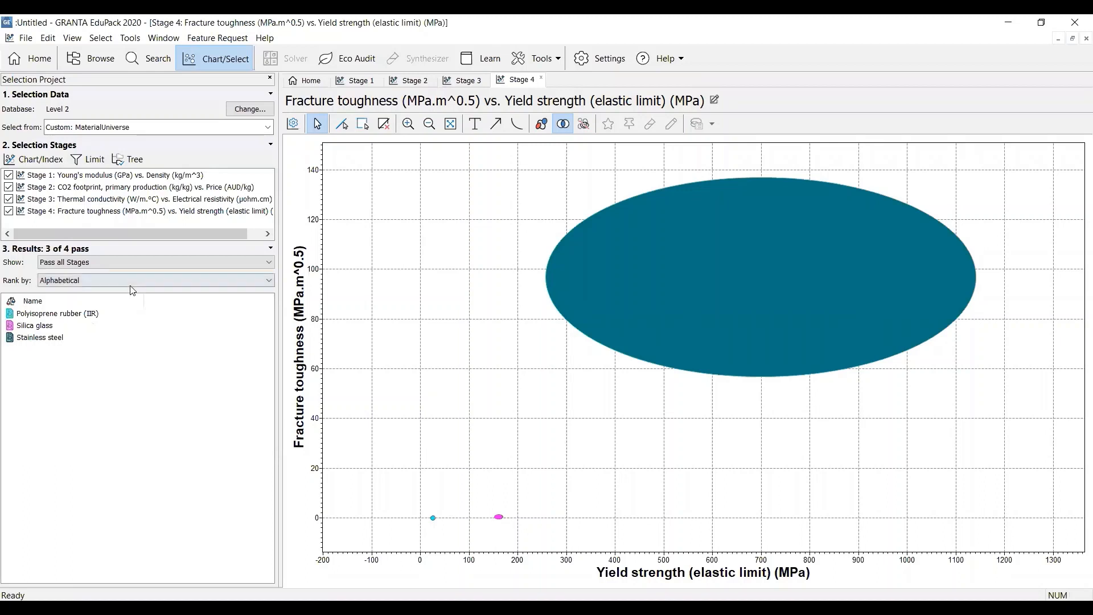
# Open the Stage 1 chart of Young's modulus vs. Density and examine the stainless steel bubble
pyautogui.click(159, 177)
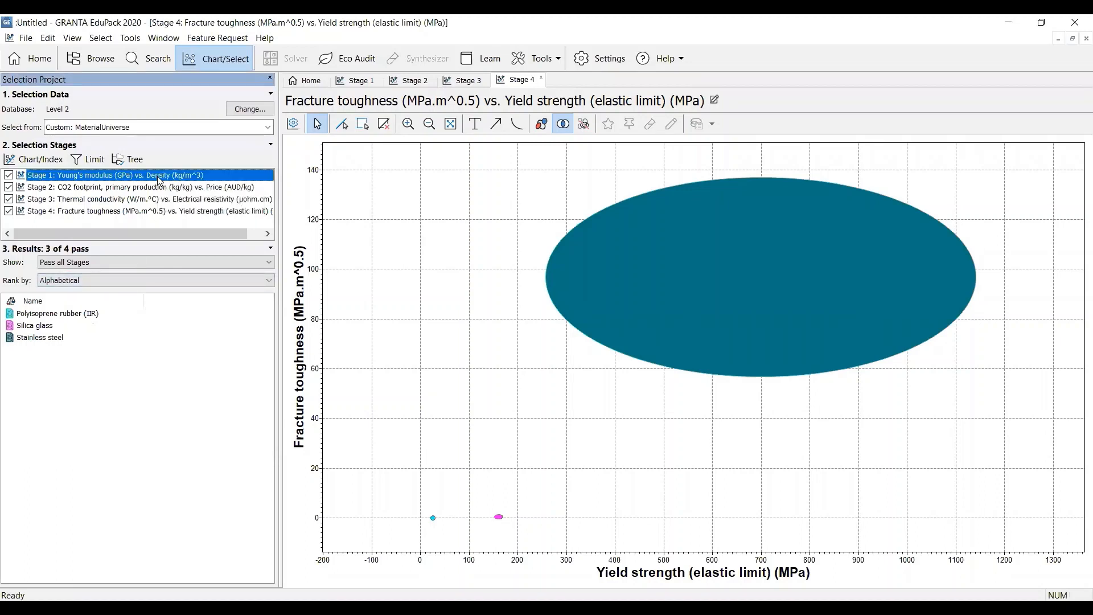
pyautogui.doubleClick(160, 180)
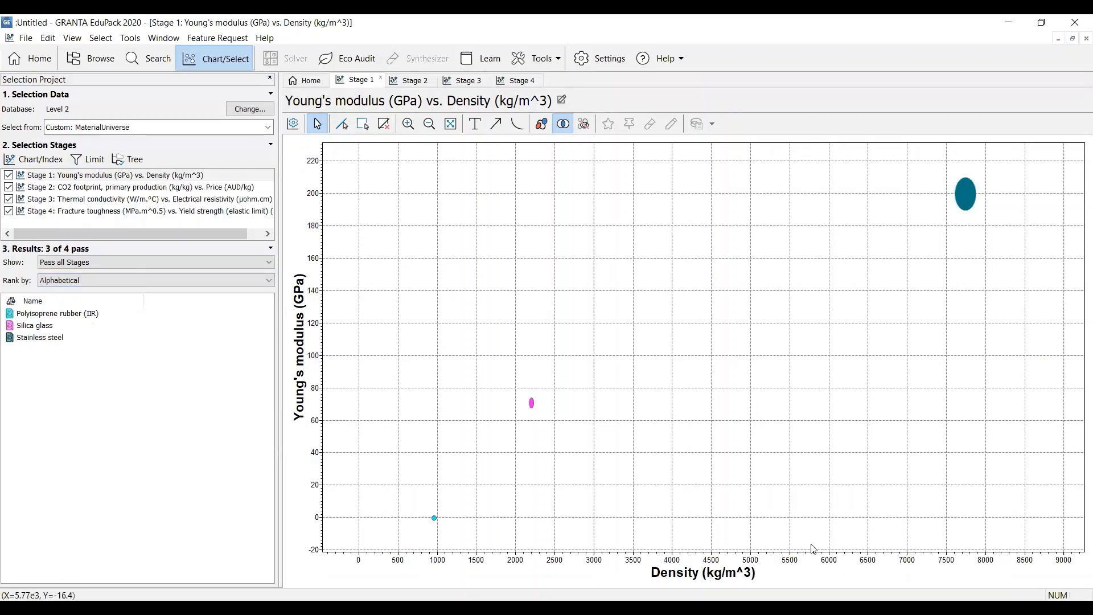
pyautogui.moveTo(966, 198)
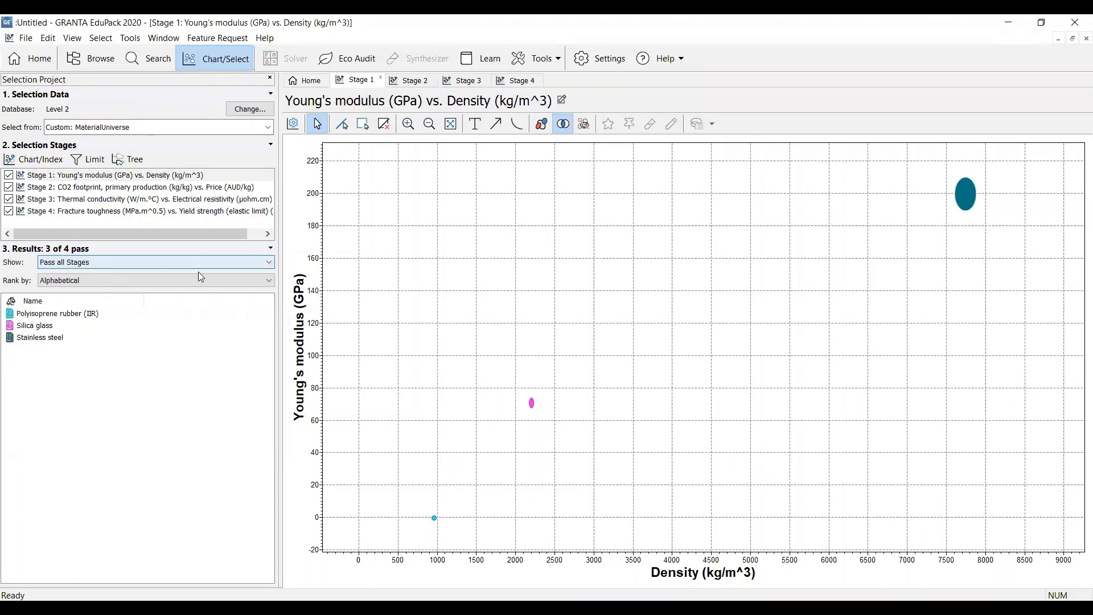
# Show the Stage 1 Young's modulus vs. Density values in the results list and rank the materials by Density
pyautogui.click(266, 262)
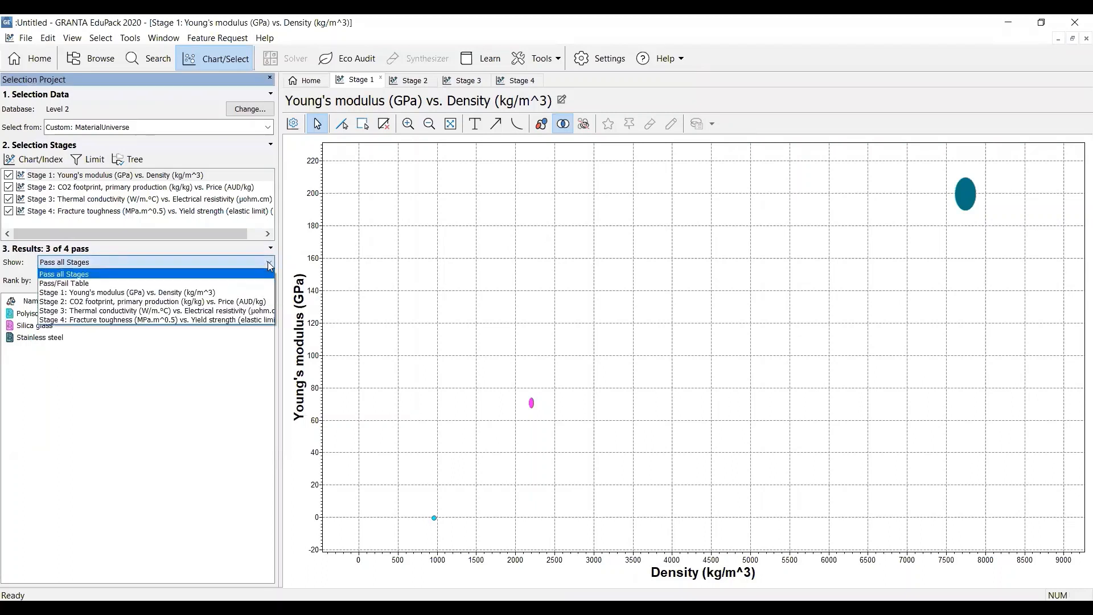
pyautogui.click(258, 293)
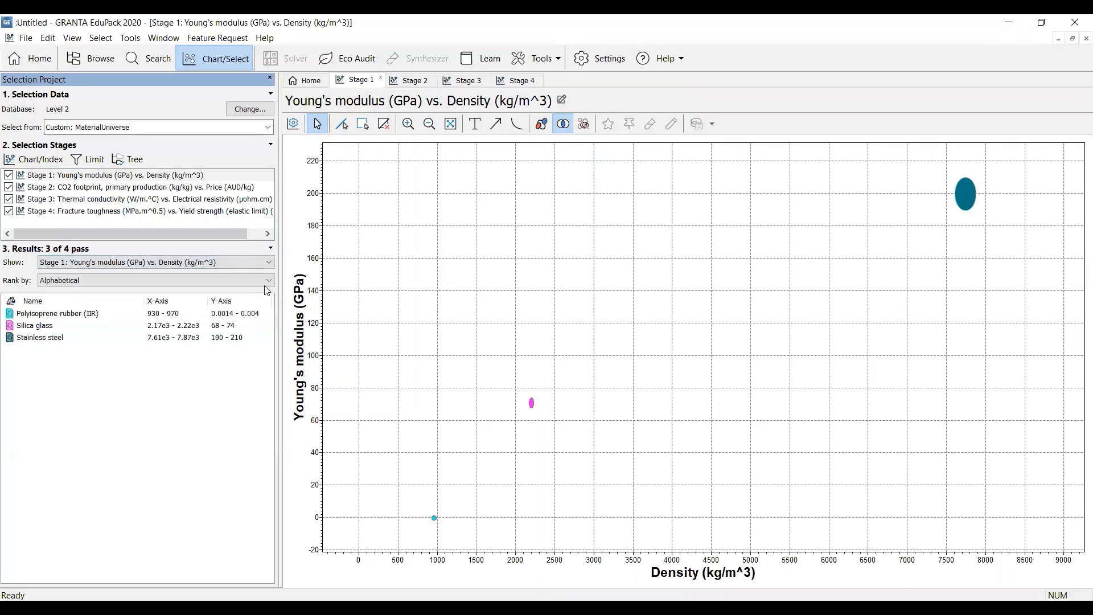
pyautogui.click(269, 281)
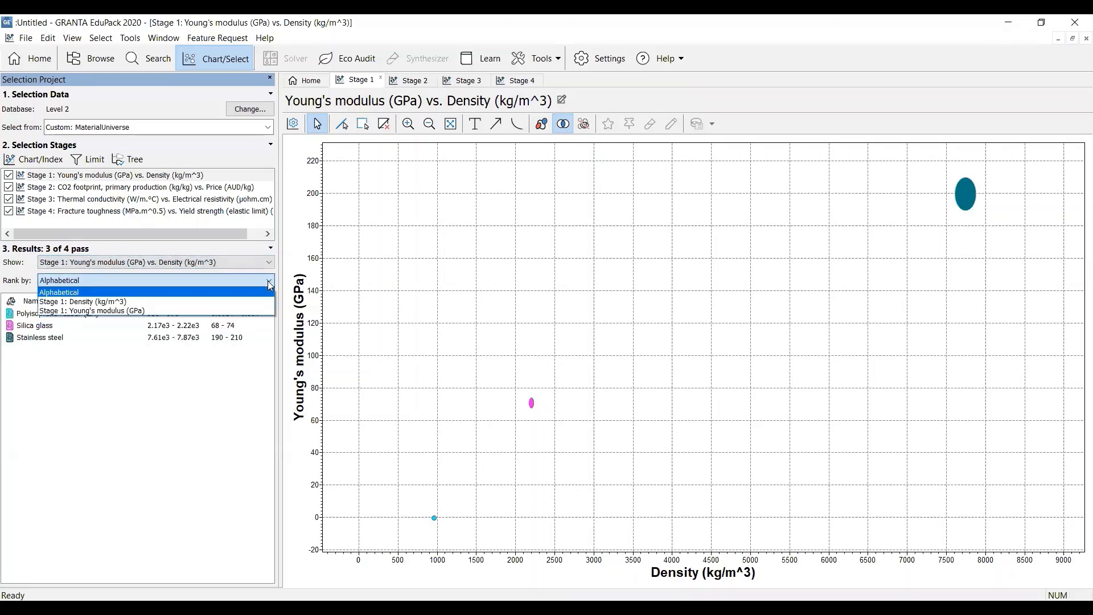
pyautogui.click(247, 302)
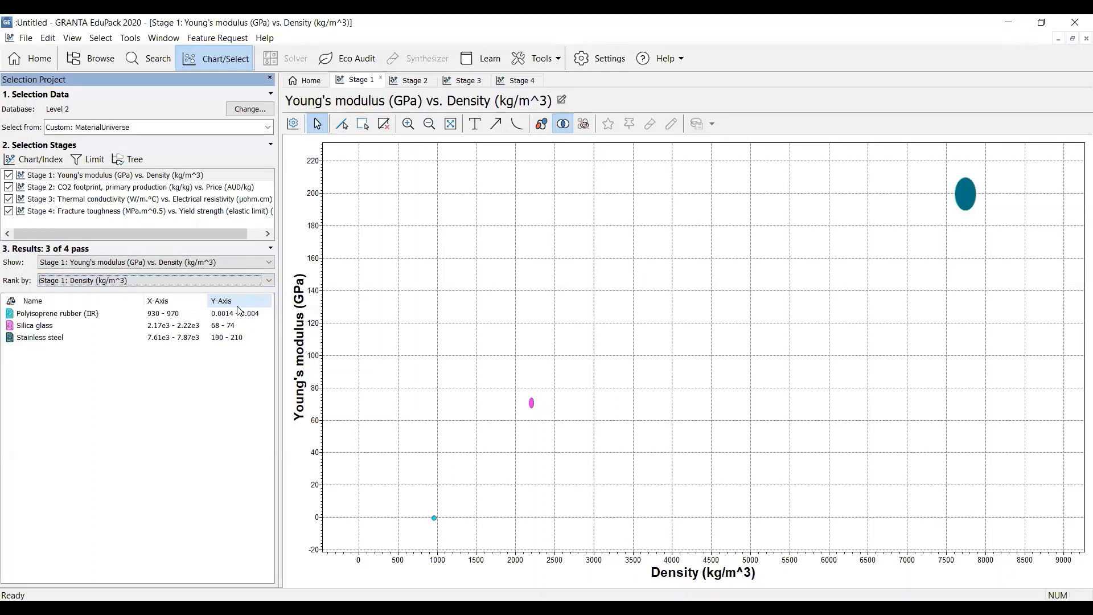
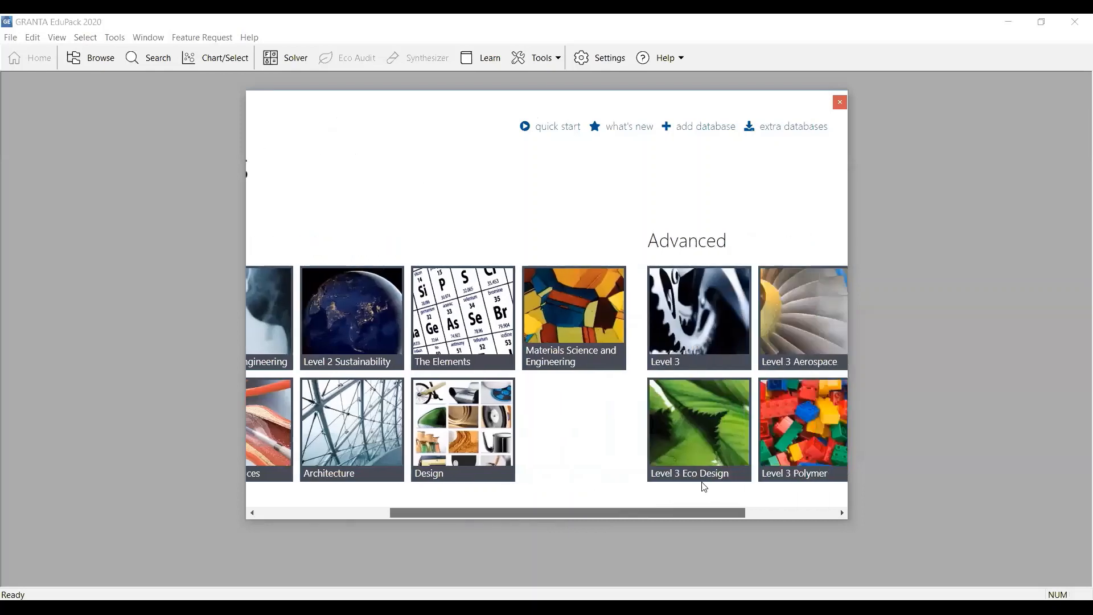
# Open the Level 3 database and start a selection project from the ProcessUniverse Shaping processes subset
pyautogui.click(647, 315)
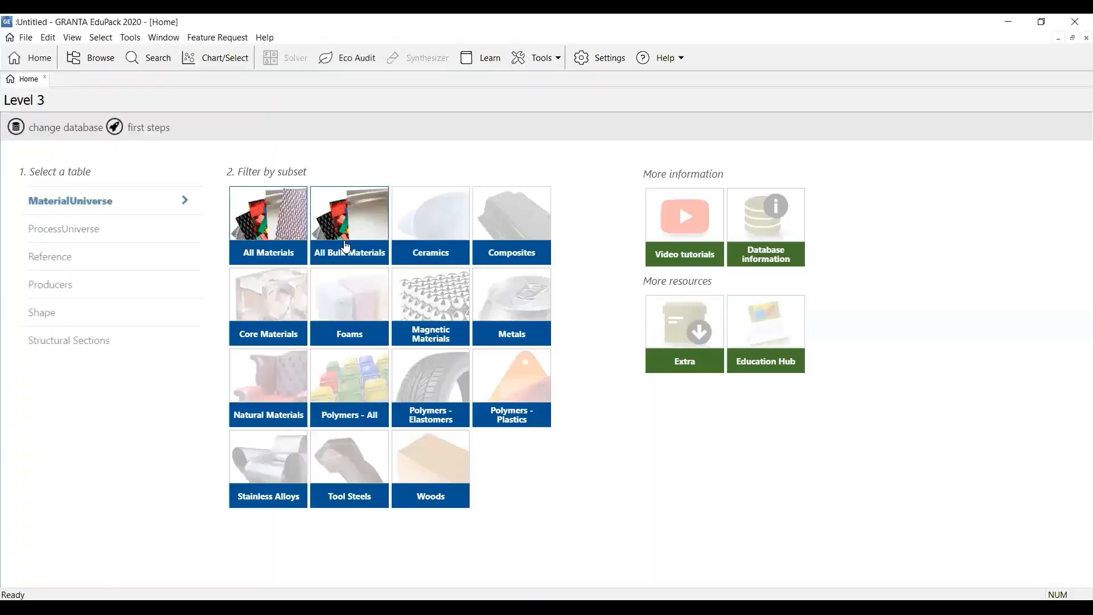
pyautogui.click(222, 59)
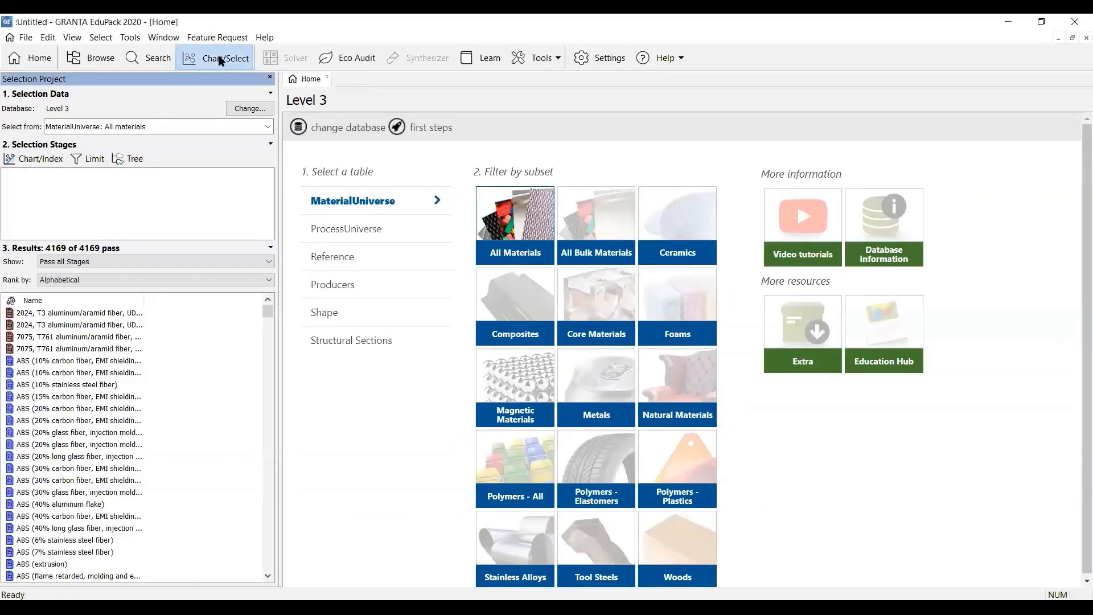
pyautogui.click(268, 127)
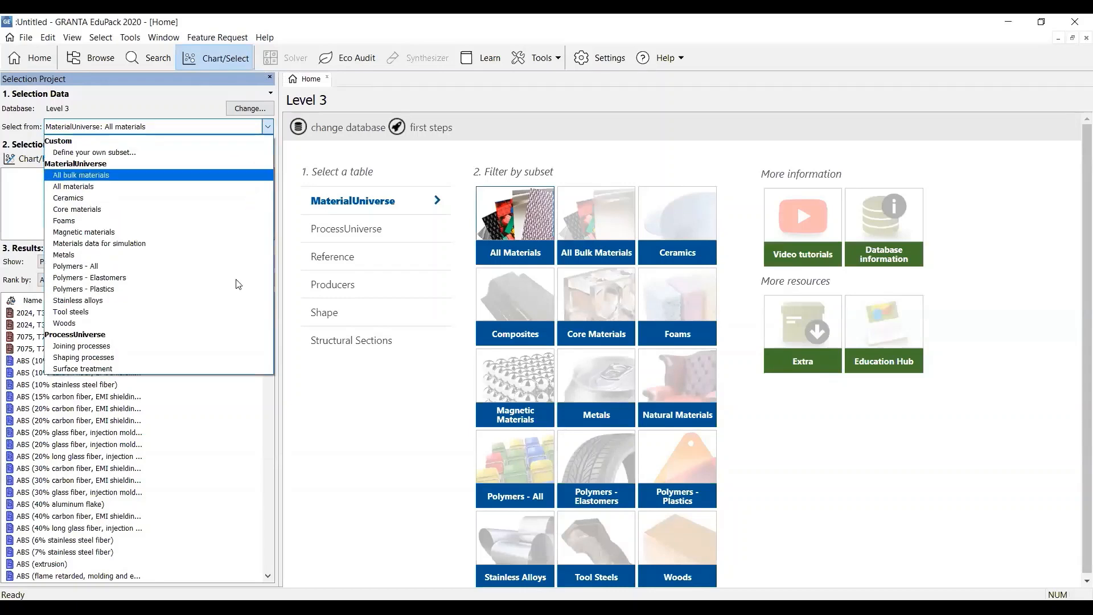
pyautogui.click(218, 357)
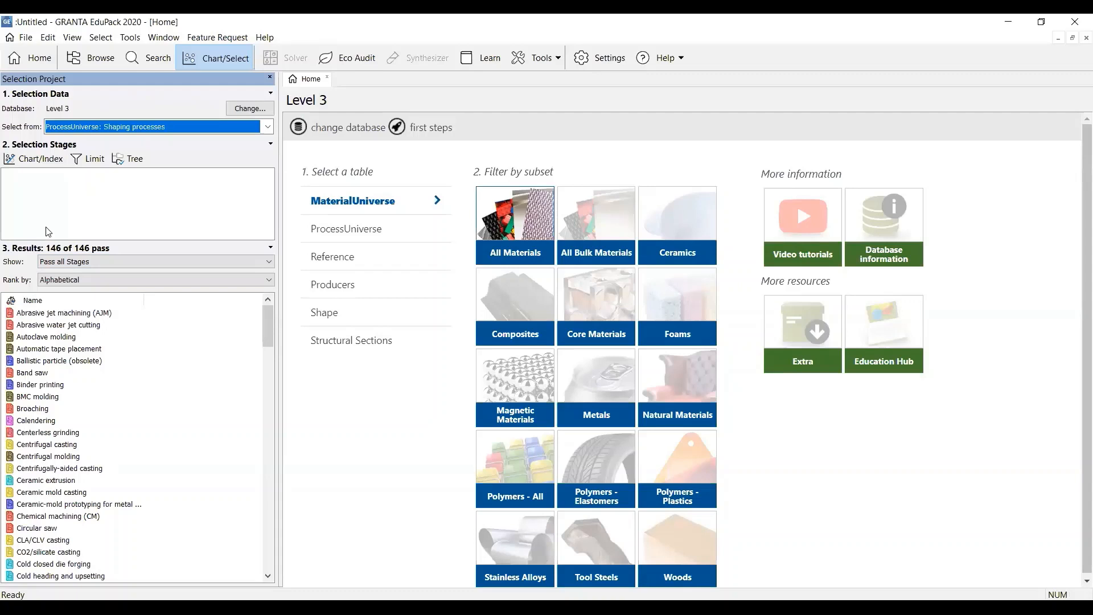
# Start a chart stage for the shaping processes with Mass range as the Y-axis attribute
pyautogui.click(36, 163)
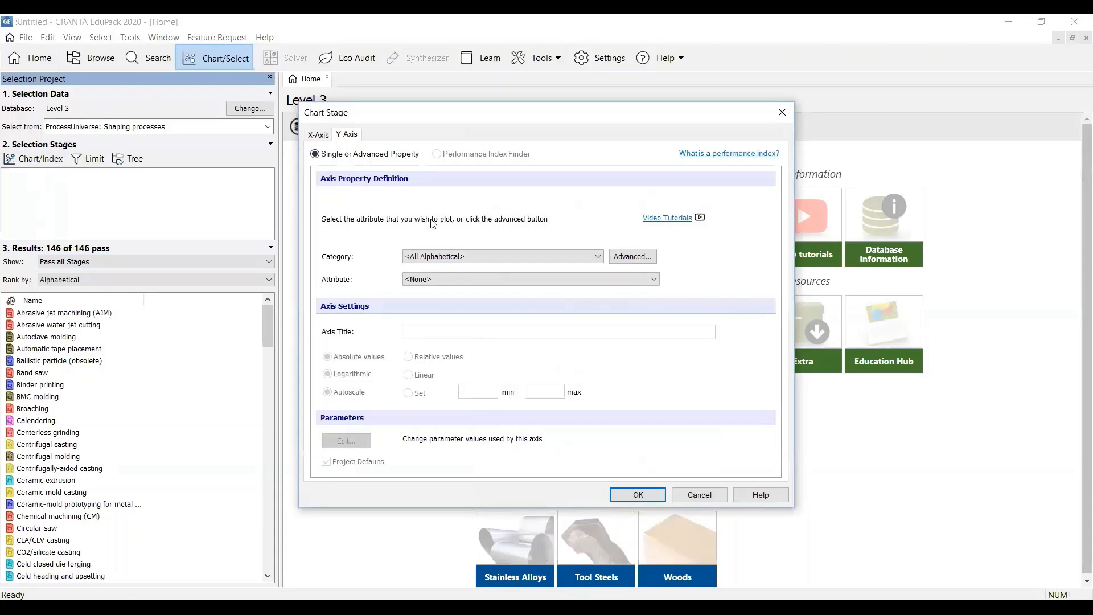
pyautogui.click(652, 280)
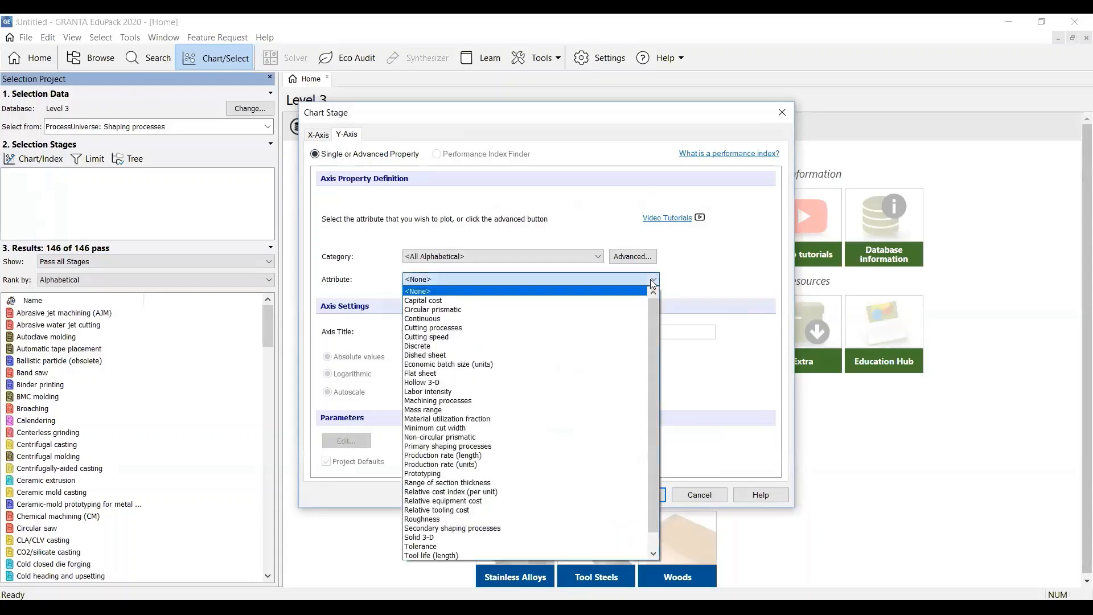
pyautogui.click(604, 410)
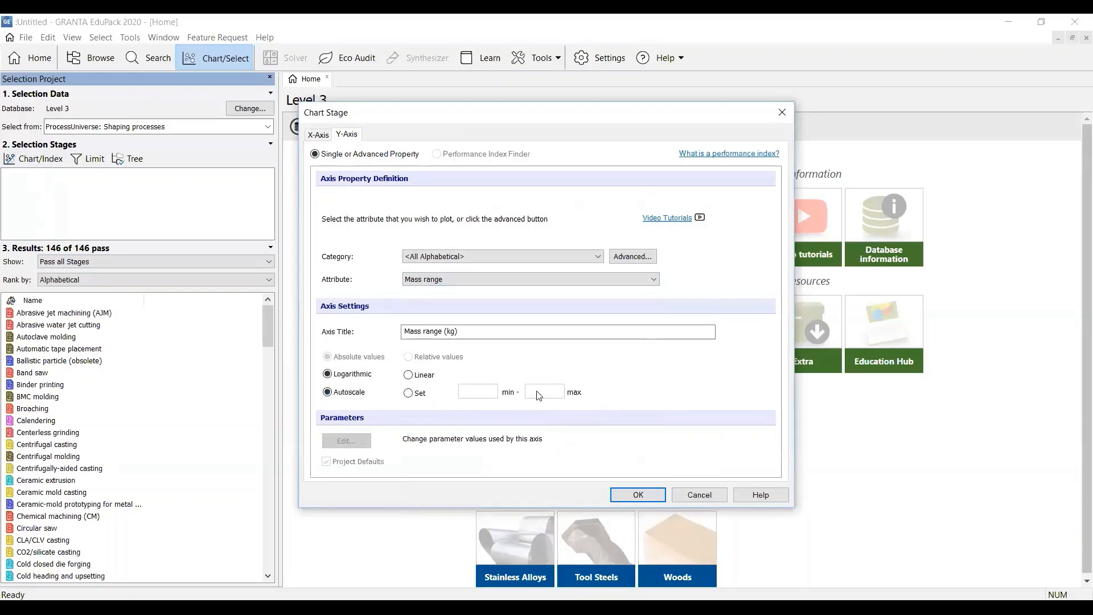
# Start an advanced X-axis definition and expand the MaterialUniverse tree through Polymers and Plastics to Thermoplastics
pyautogui.click(318, 135)
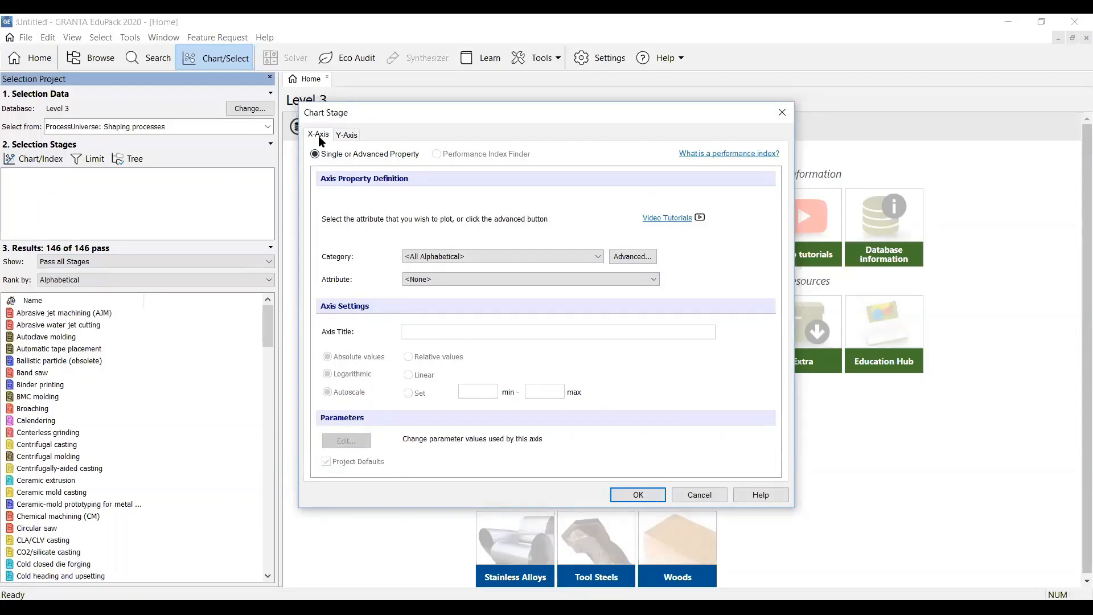
pyautogui.click(613, 280)
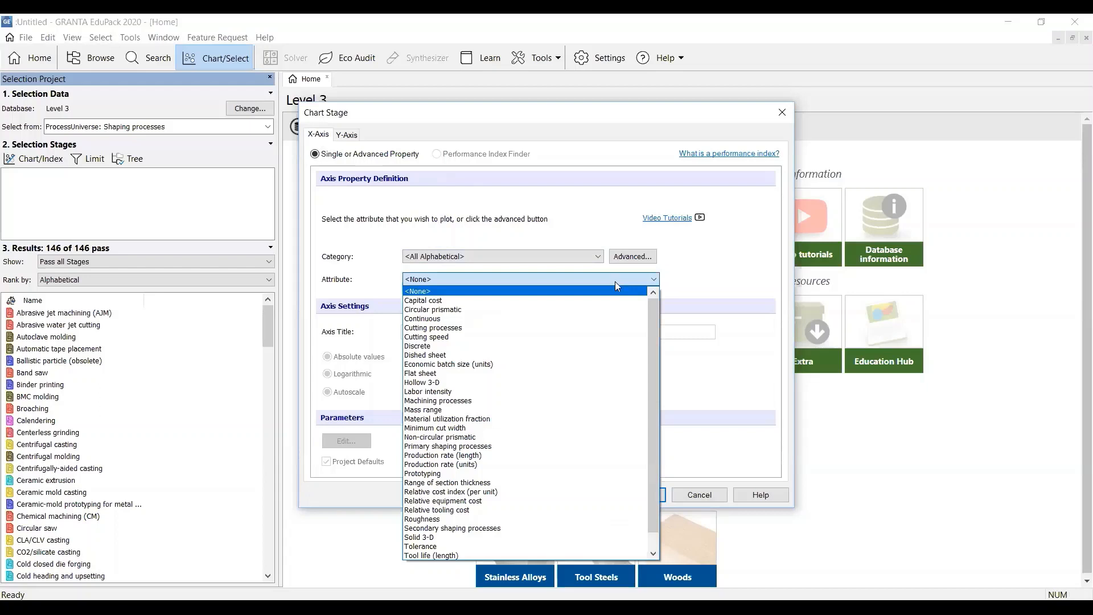
pyautogui.moveTo(654, 324)
pyautogui.mouseDown()
pyautogui.moveTo(650, 385)
pyautogui.moveTo(649, 318)
pyautogui.mouseUp()
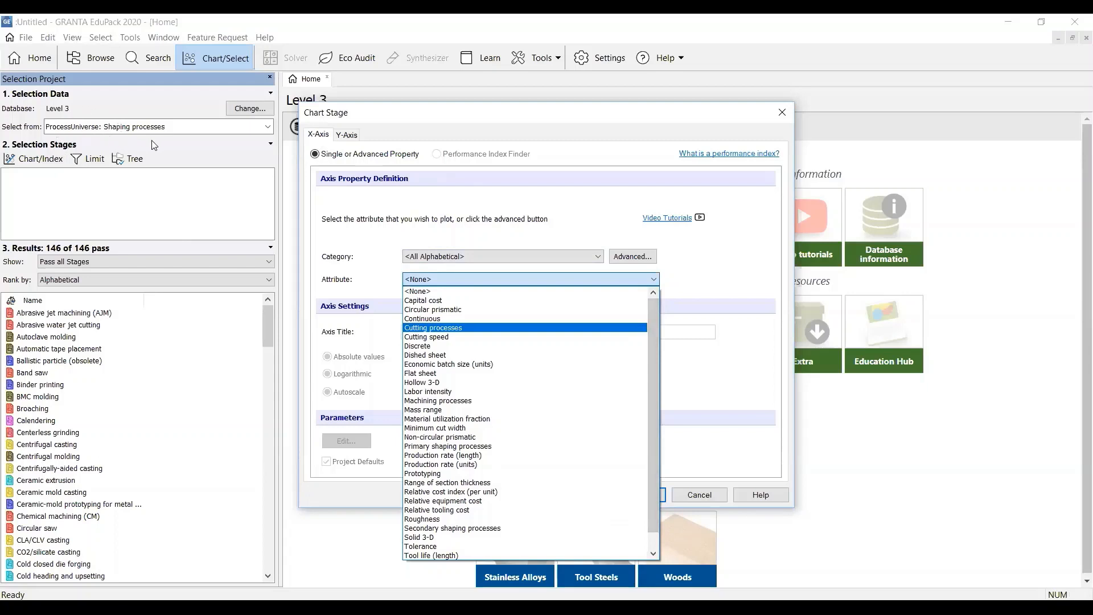
pyautogui.click(704, 264)
pyautogui.click(639, 260)
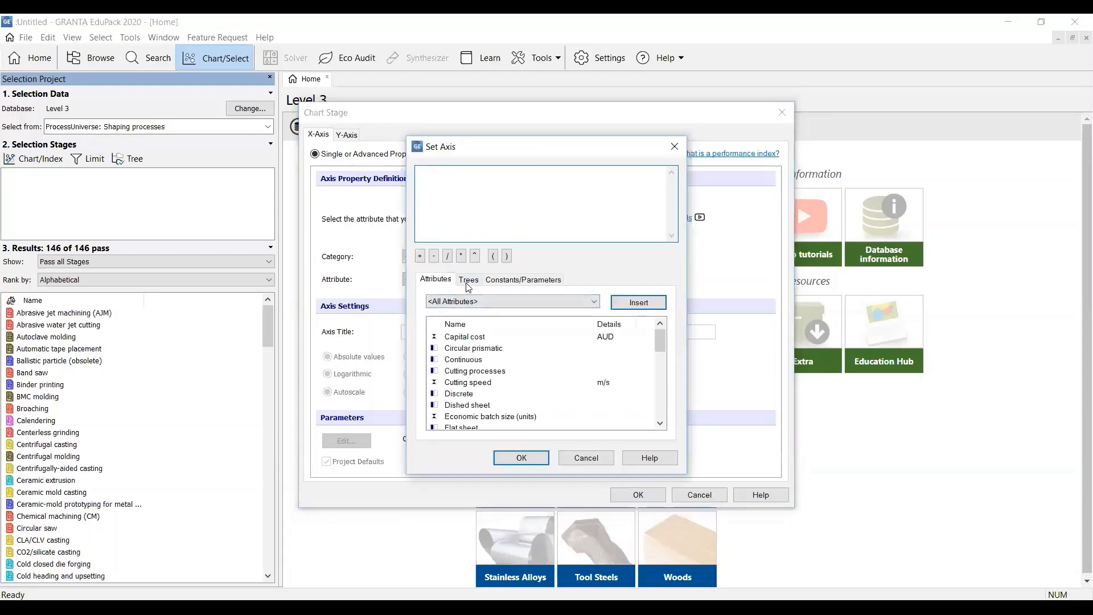
pyautogui.click(467, 283)
pyautogui.click(462, 297)
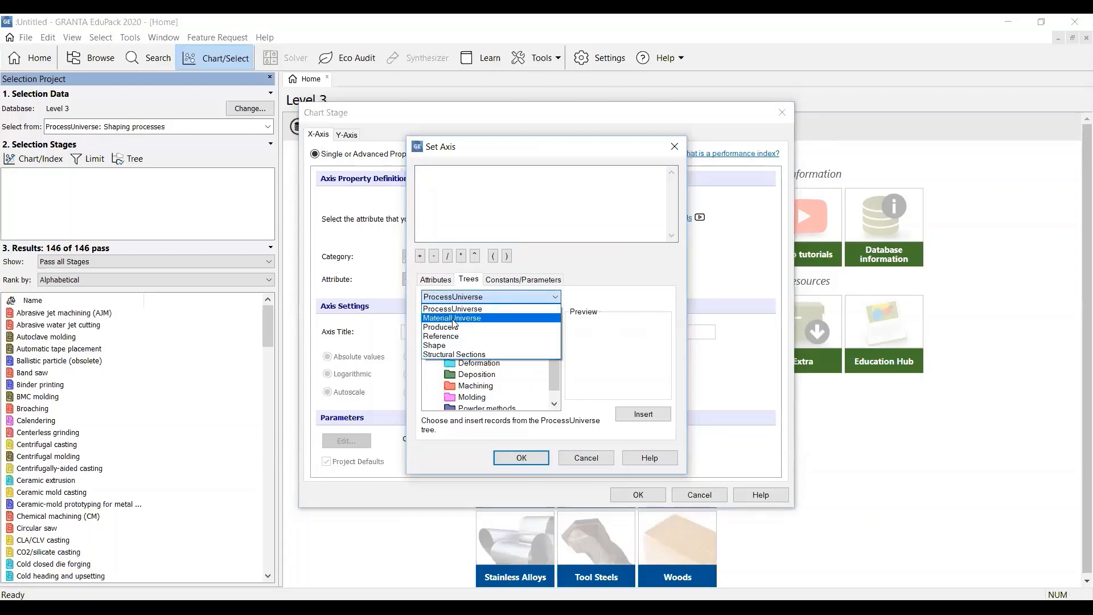
pyautogui.click(456, 318)
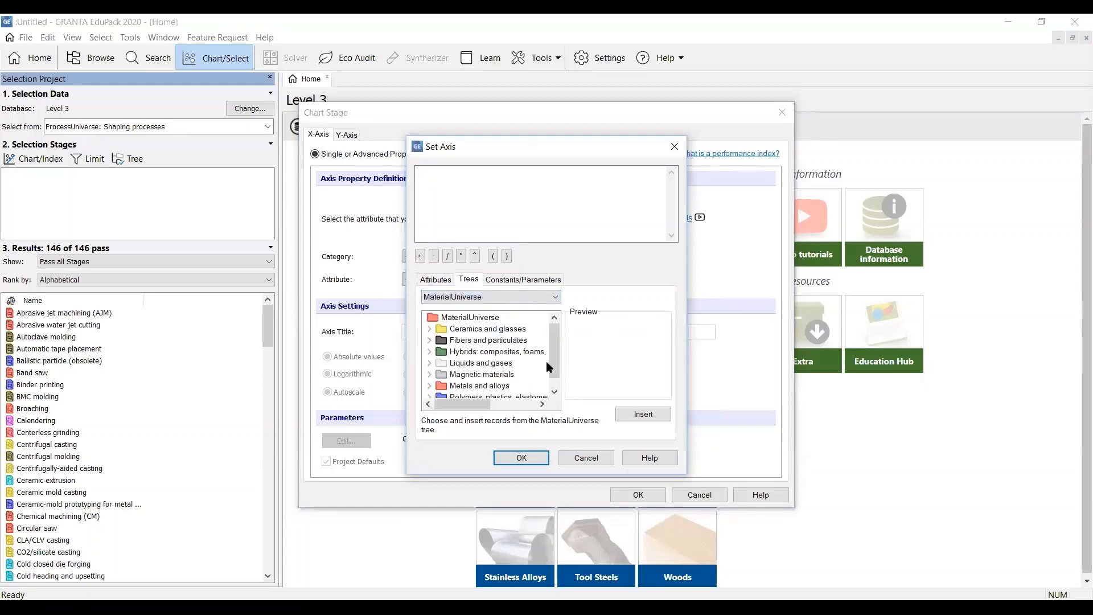
pyautogui.moveTo(552, 358); pyautogui.dragTo(552, 372)
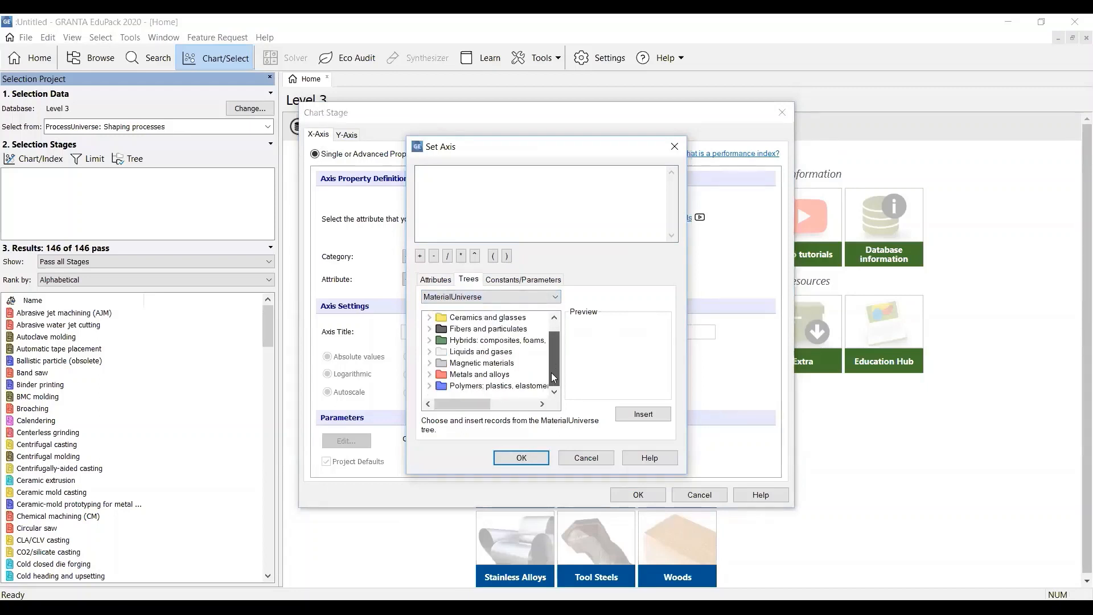
pyautogui.click(431, 386)
pyautogui.click(438, 386)
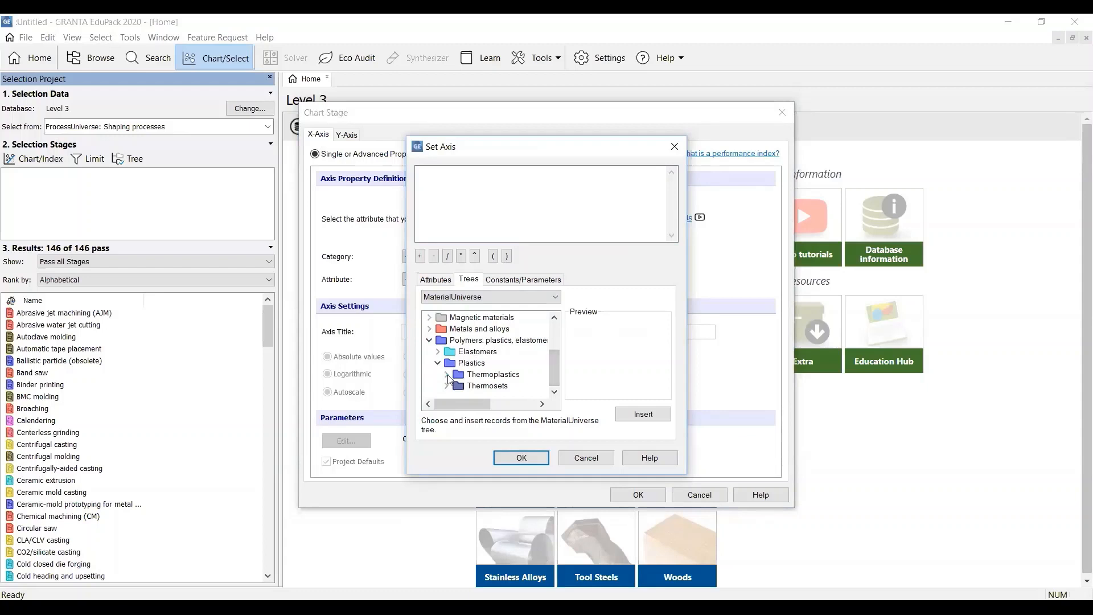
pyautogui.click(446, 377)
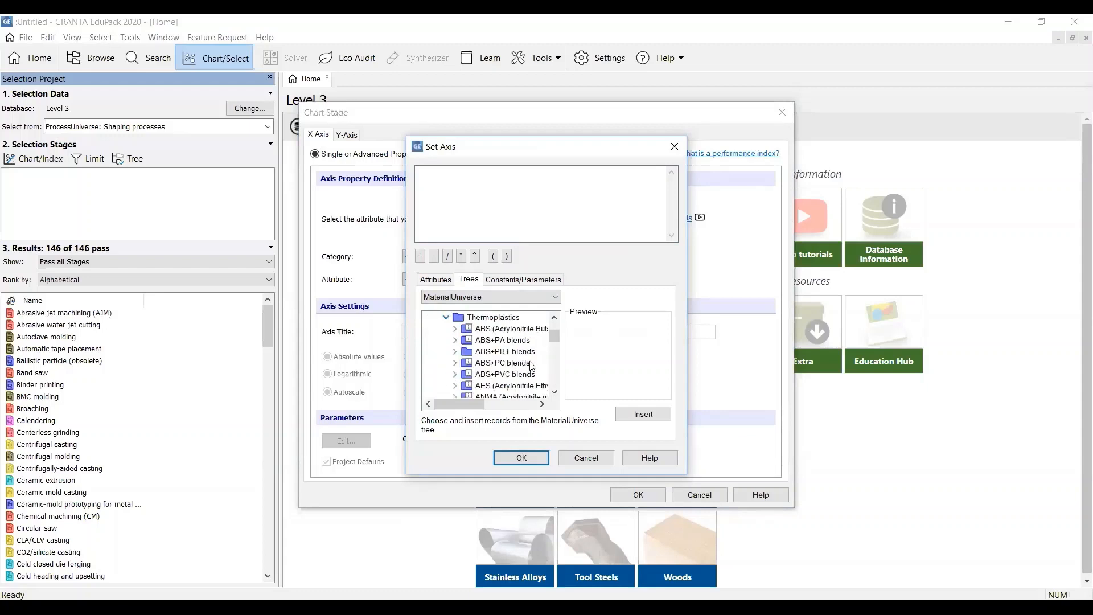
# Insert PE (Polyethylene) from the Thermoplastics branch as the X-axis definition and create the Mass range chart
pyautogui.moveTo(557, 337); pyautogui.dragTo(557, 344)
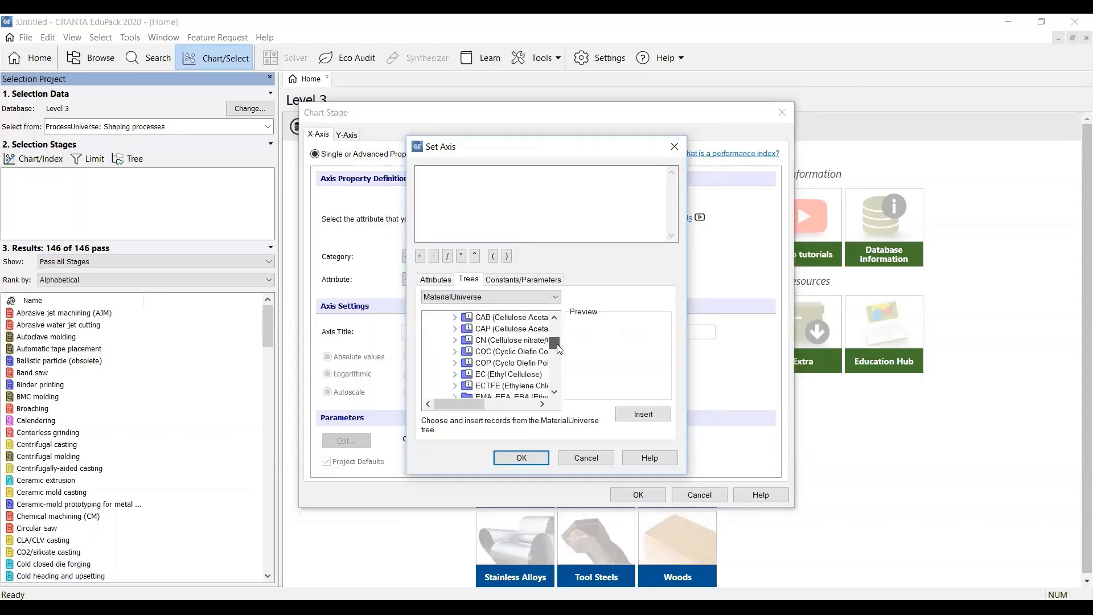
pyautogui.click(555, 396)
pyautogui.click(555, 396)
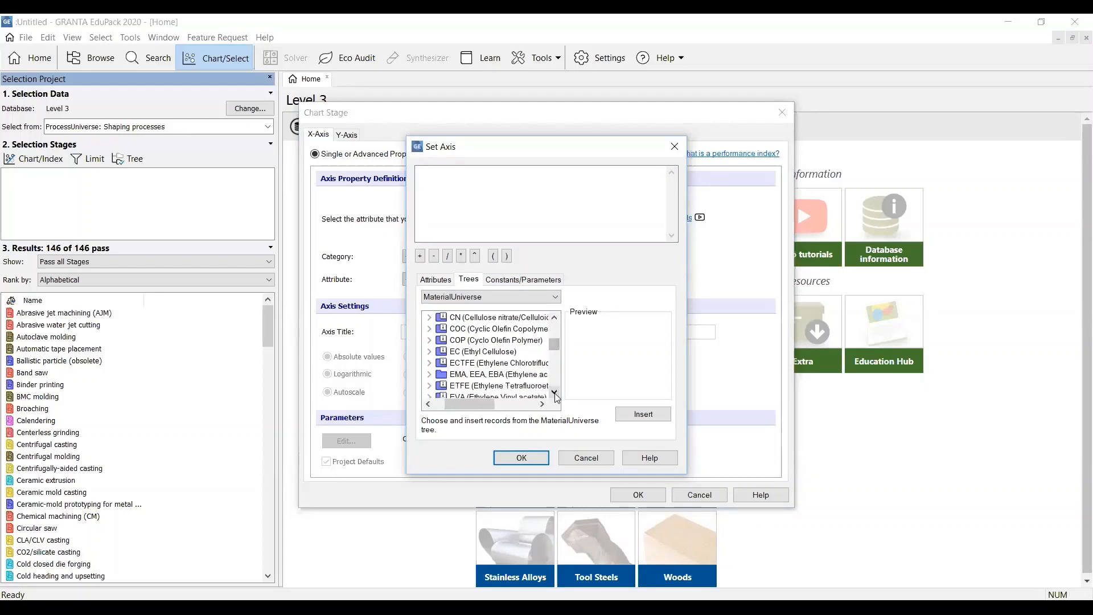
pyautogui.click(555, 396)
pyautogui.click(555, 396)
pyautogui.click(555, 393)
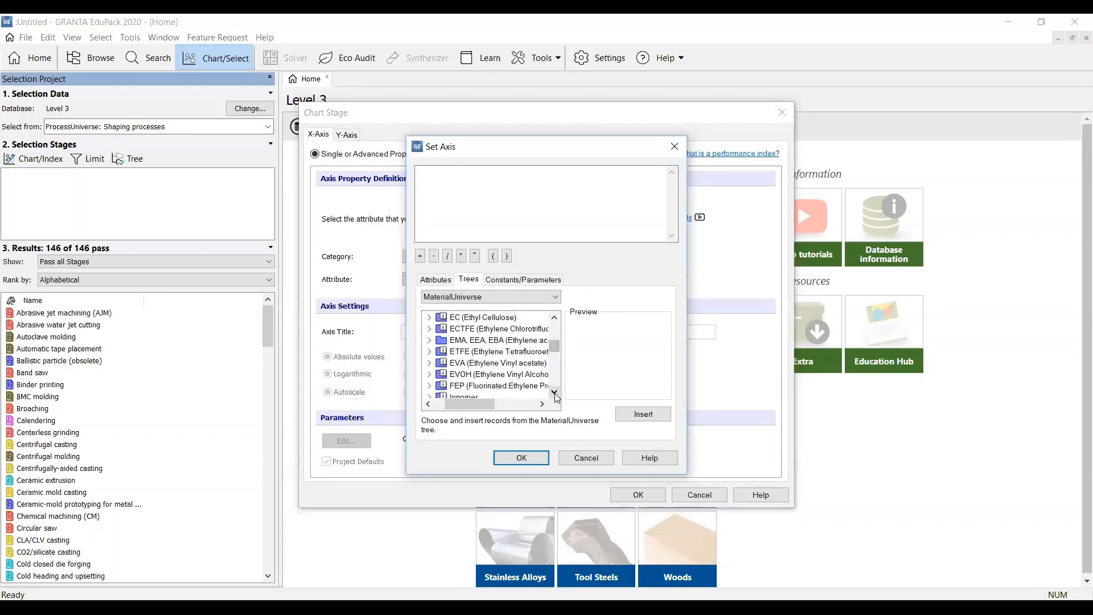
pyautogui.click(555, 394)
pyautogui.click(554, 394)
pyautogui.click(555, 394)
pyautogui.click(555, 394)
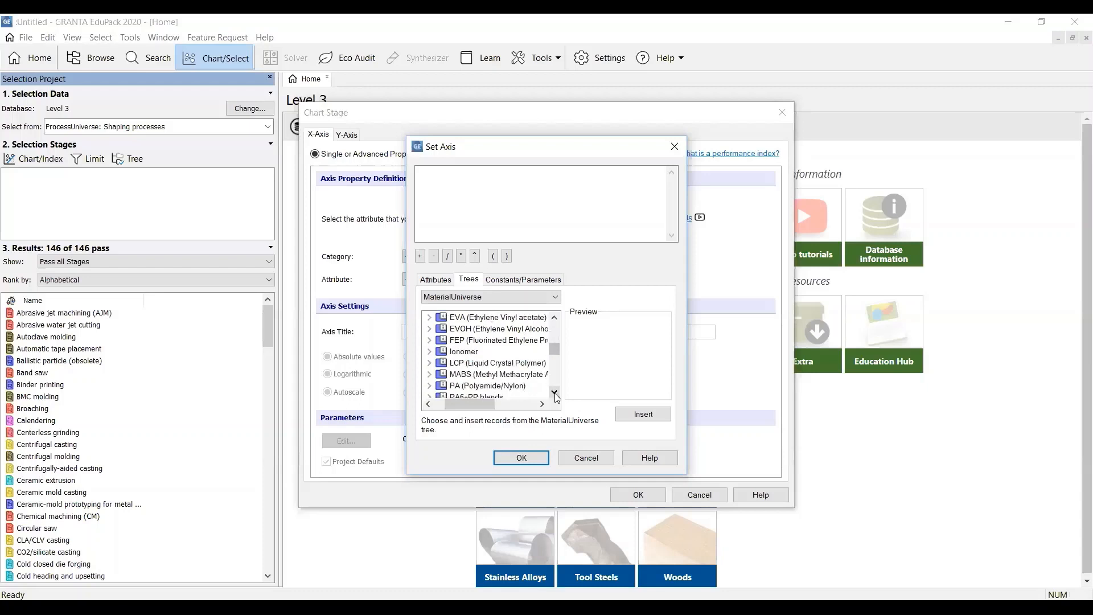
pyautogui.click(555, 394)
pyautogui.click(555, 394)
pyautogui.click(555, 394)
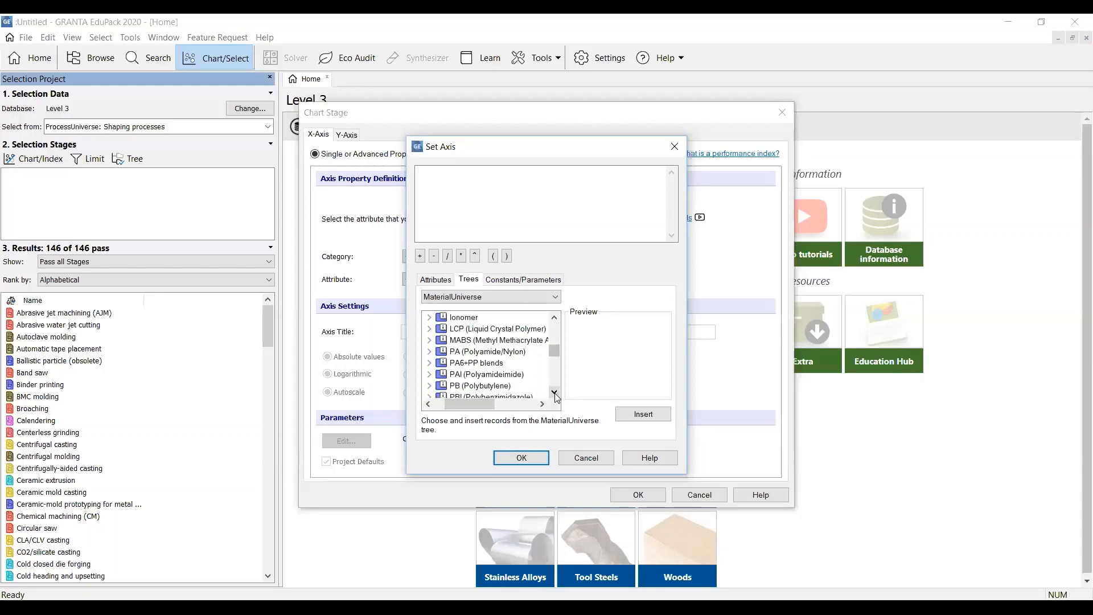
pyautogui.click(555, 394)
pyautogui.click(555, 394)
pyautogui.click(555, 394)
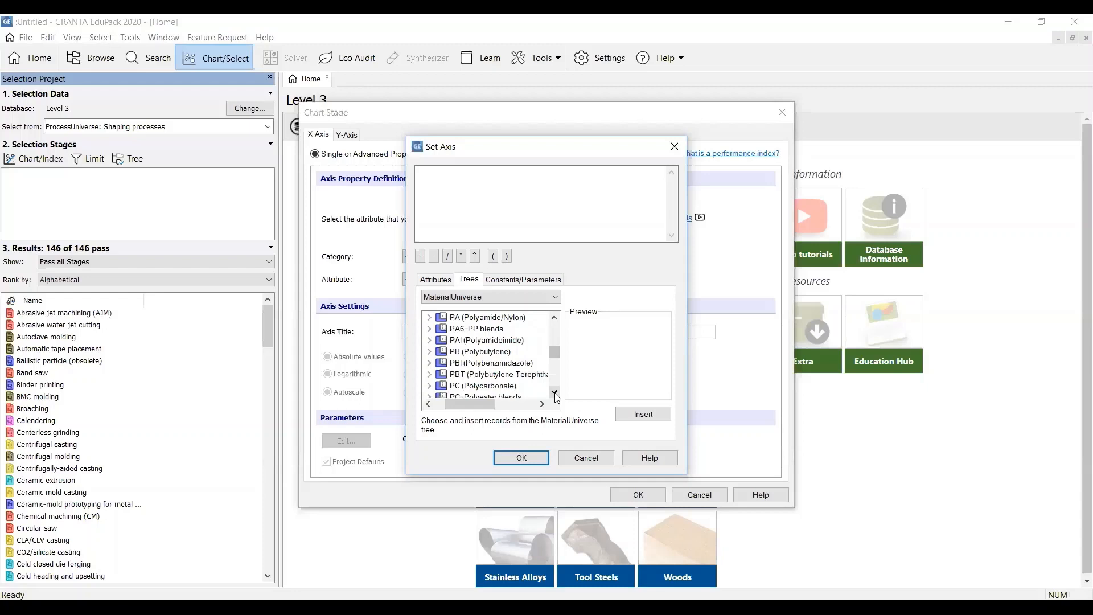
pyautogui.click(555, 394)
pyautogui.click(555, 394)
pyautogui.click(555, 394)
pyautogui.click(554, 394)
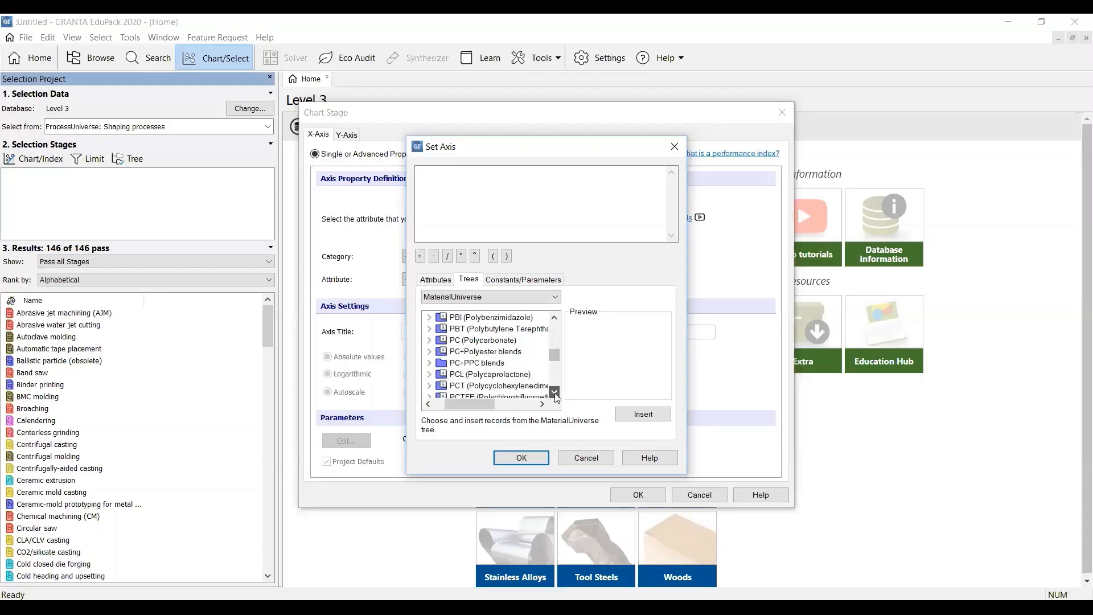
pyautogui.click(555, 394)
pyautogui.click(555, 394)
pyautogui.click(555, 394)
pyautogui.click(555, 394)
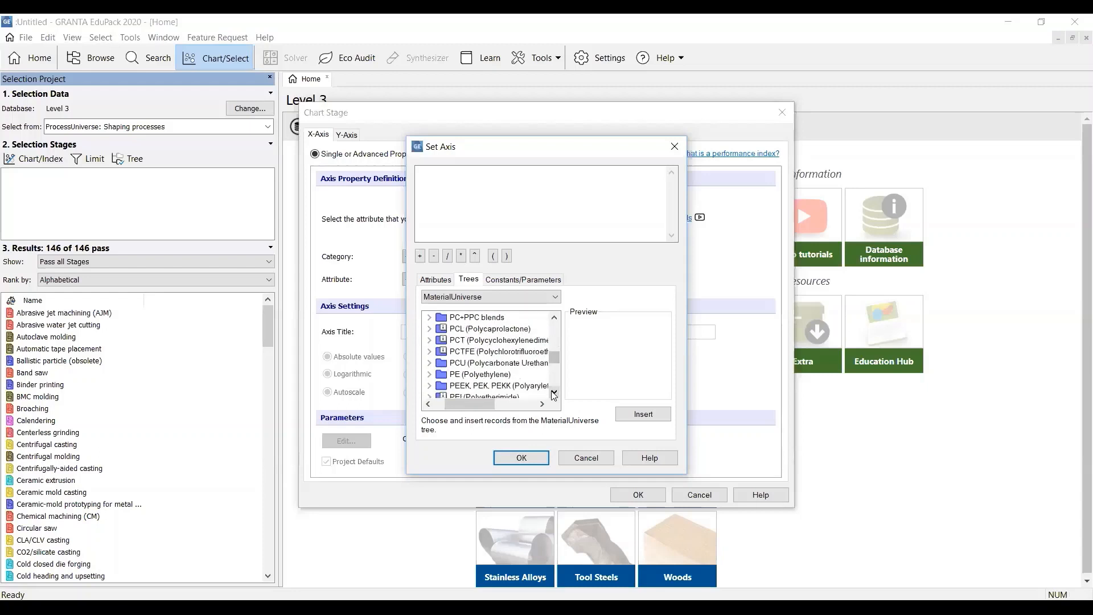
pyautogui.click(496, 376)
pyautogui.click(644, 414)
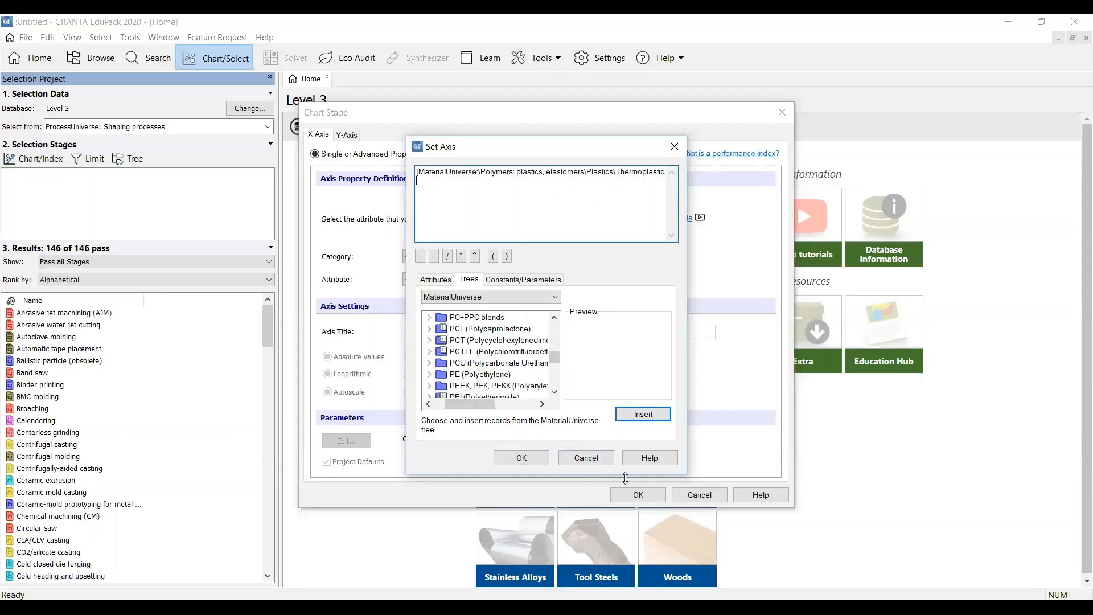
pyautogui.click(518, 457)
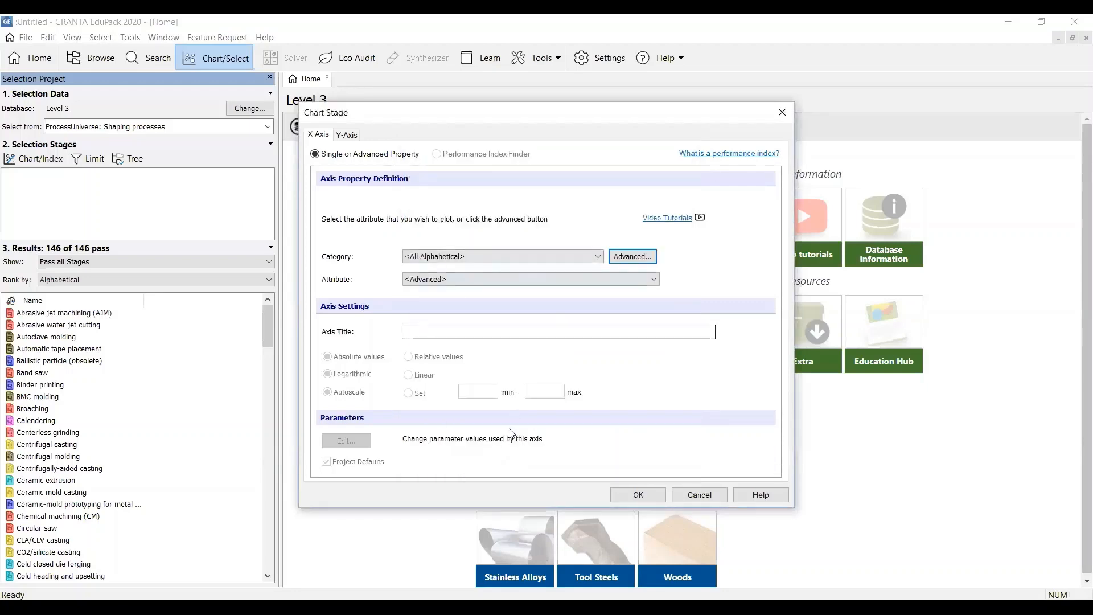
pyautogui.click(638, 495)
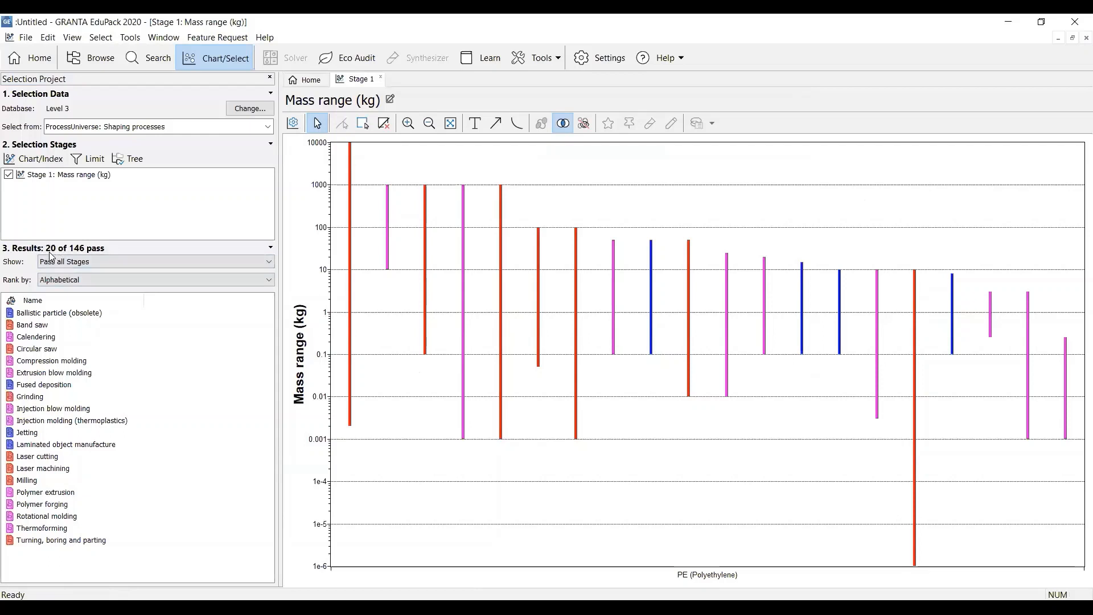
# Disable the Stage 1 Mass range selection and start a second chart stage with Range of section thickness as the Y-axis
pyautogui.click(10, 175)
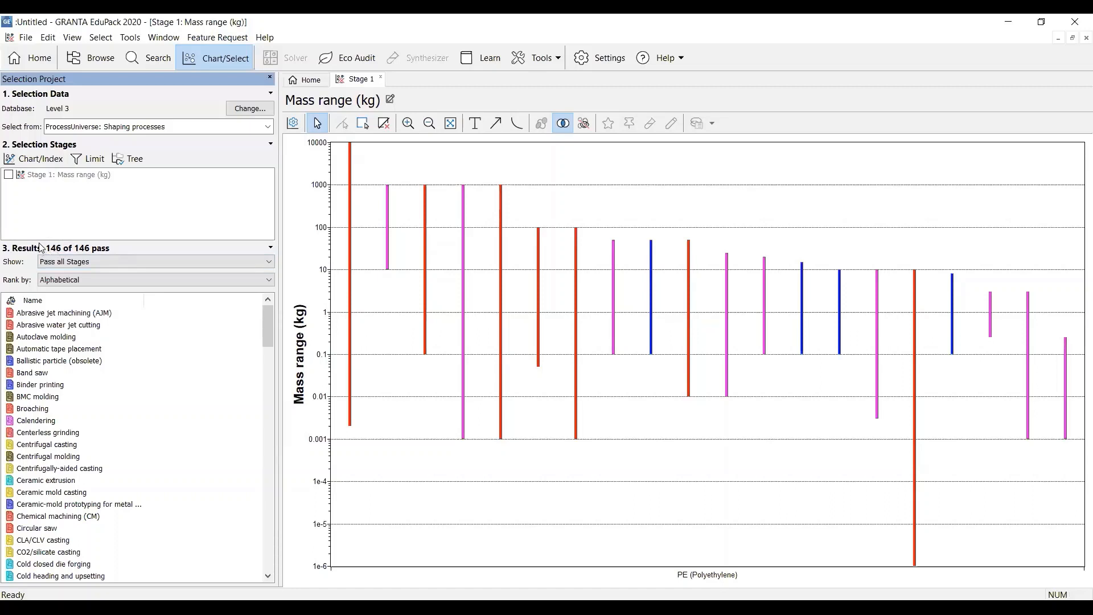
pyautogui.click(31, 160)
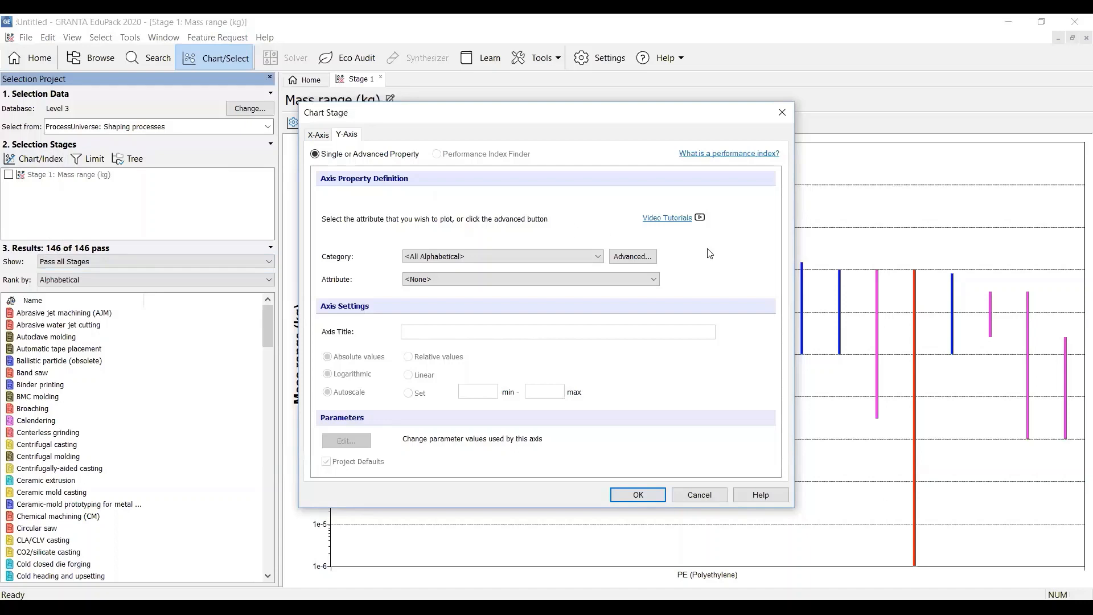
pyautogui.click(655, 279)
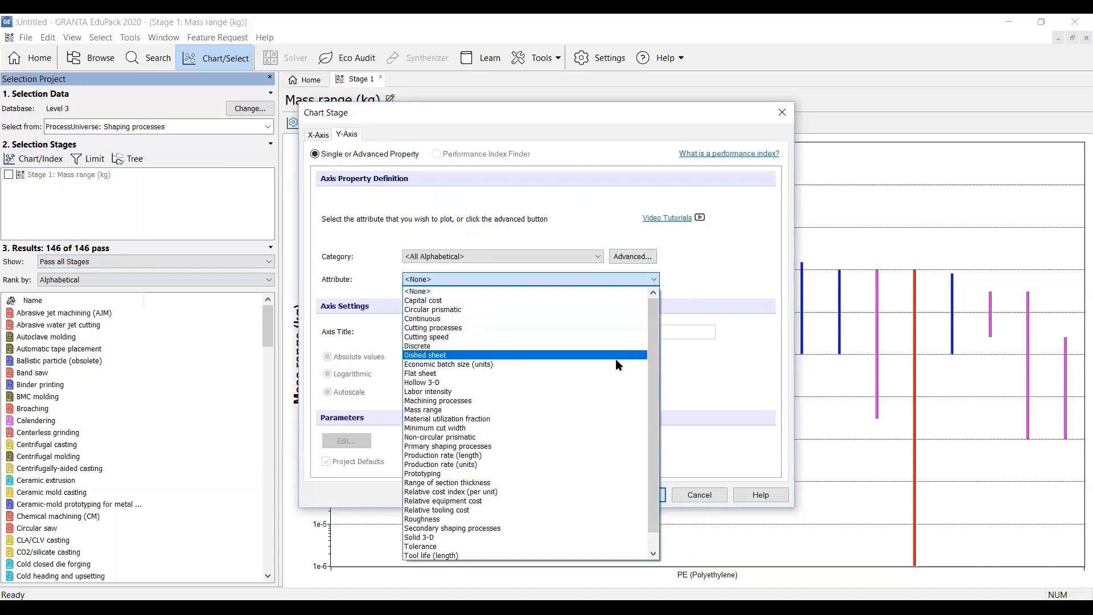
pyautogui.click(596, 482)
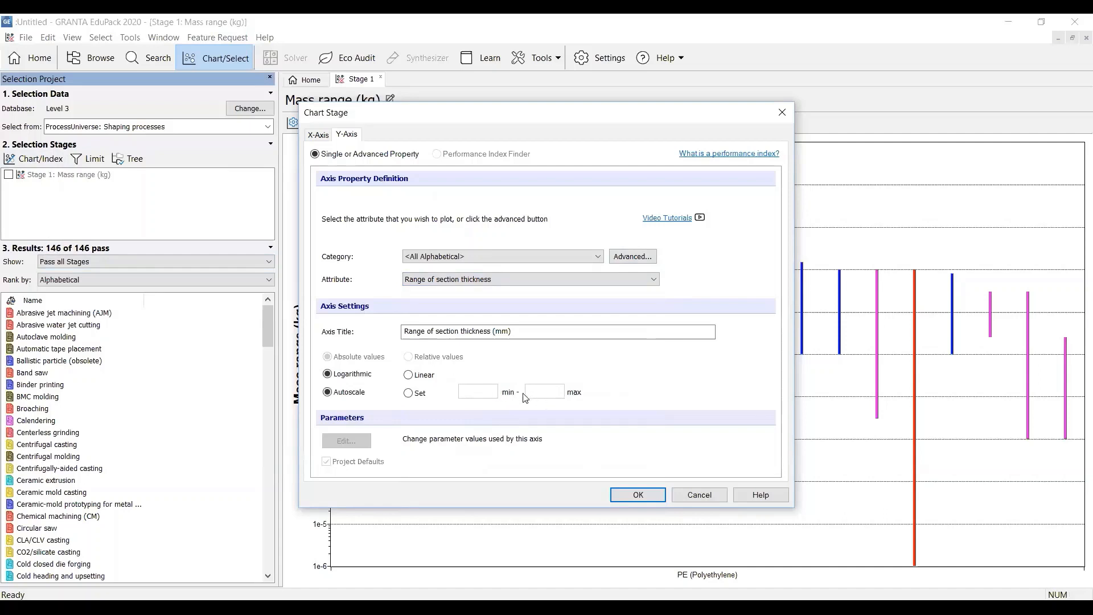
# Set the second chart's X-axis to the Hollow 3-D attribute and create the chart
pyautogui.click(318, 137)
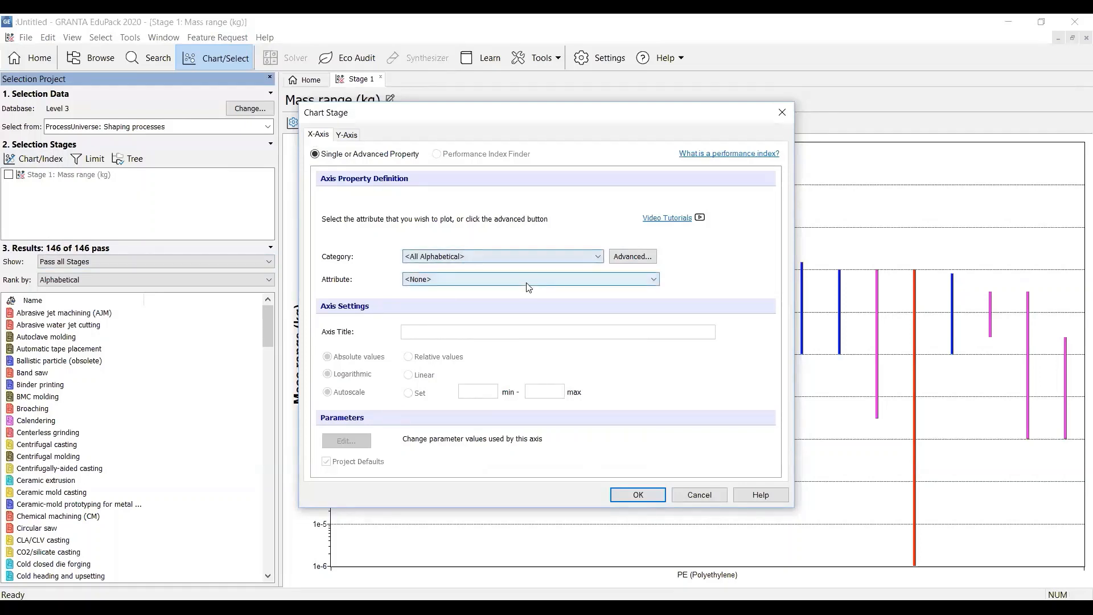
pyautogui.click(575, 279)
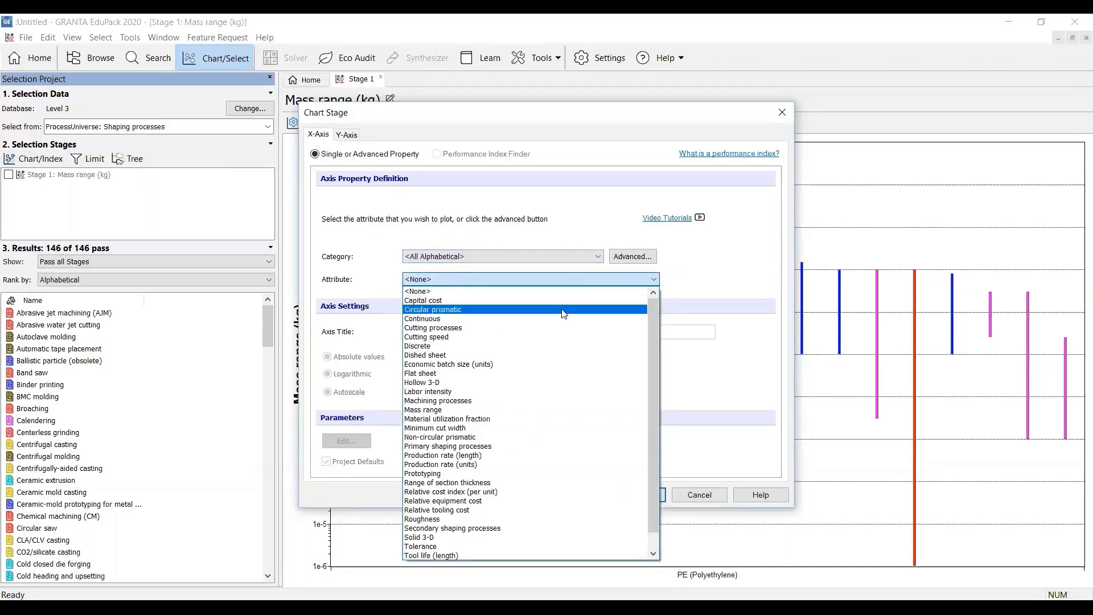
pyautogui.click(557, 383)
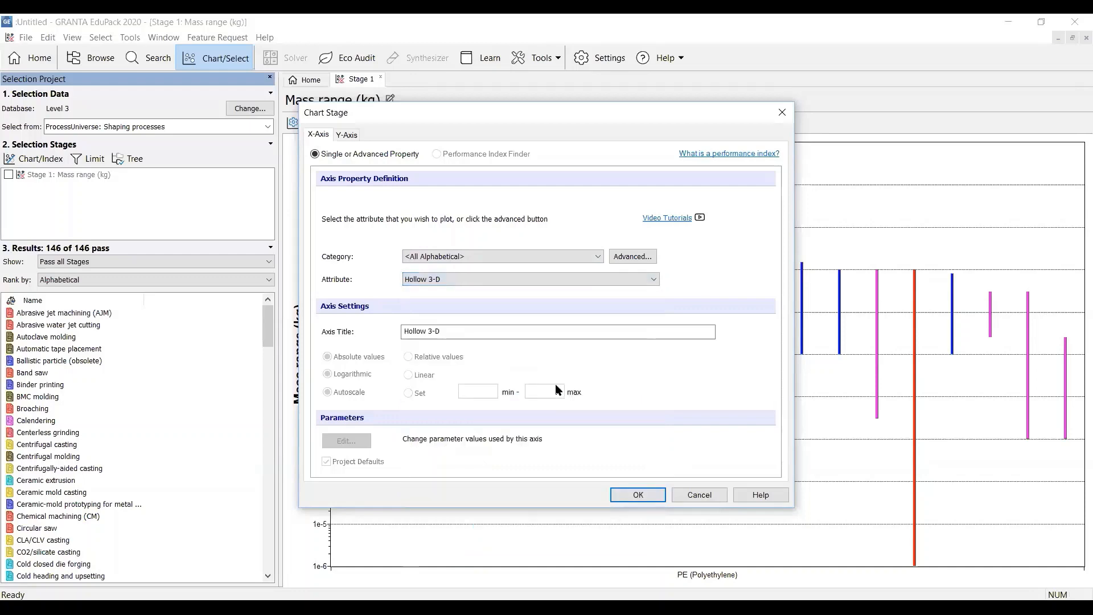
pyautogui.click(636, 495)
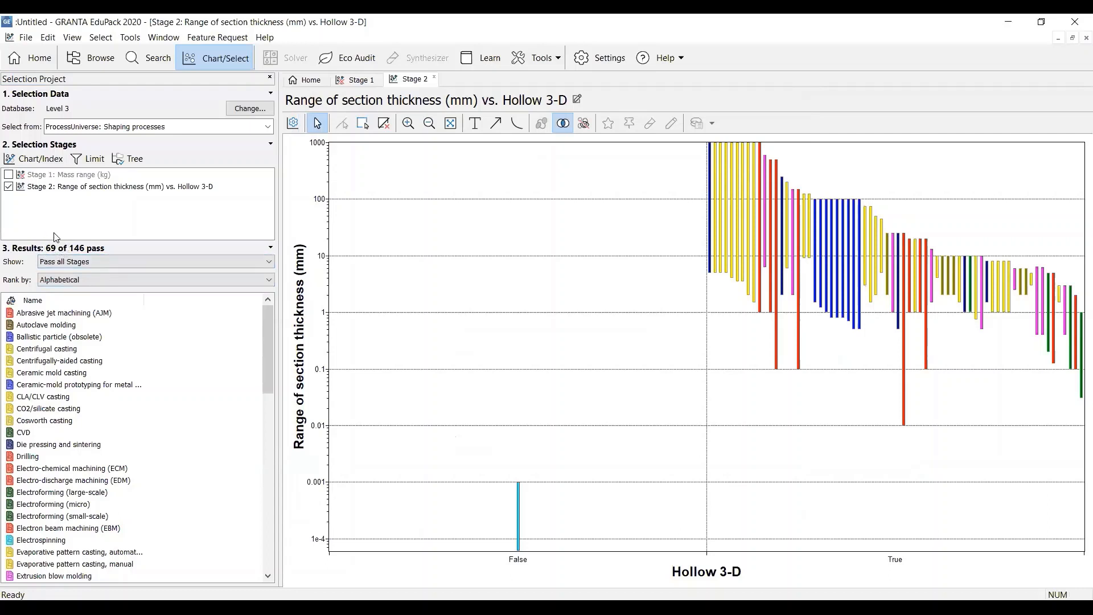
# Disable the Stage 2 selection and start a limit stage with minimum and maximum Tolerance both set to 0.4 mm
pyautogui.click(9, 188)
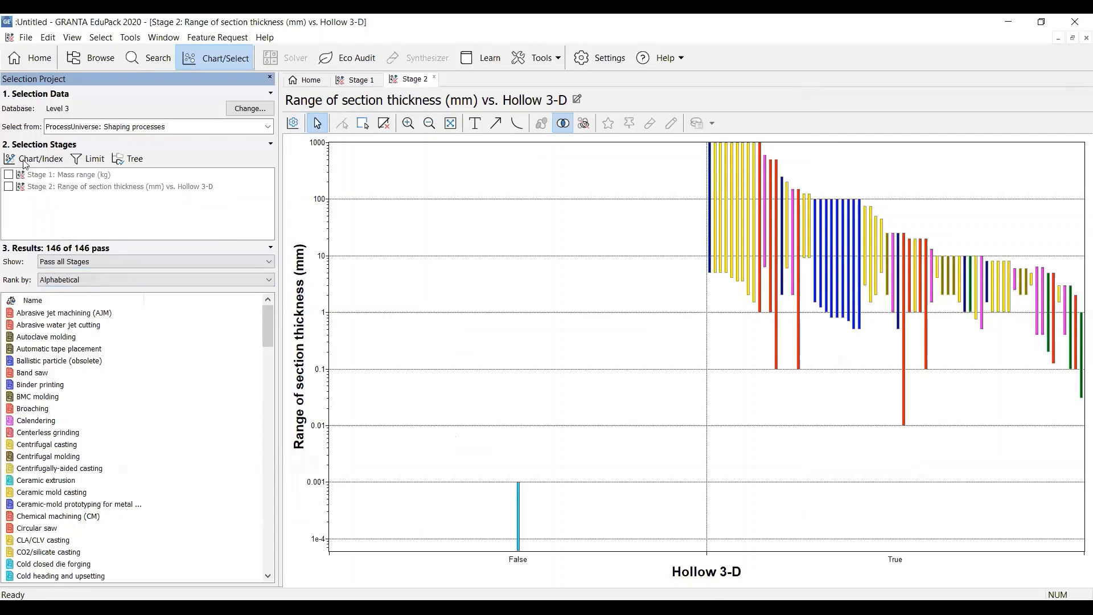
pyautogui.click(91, 161)
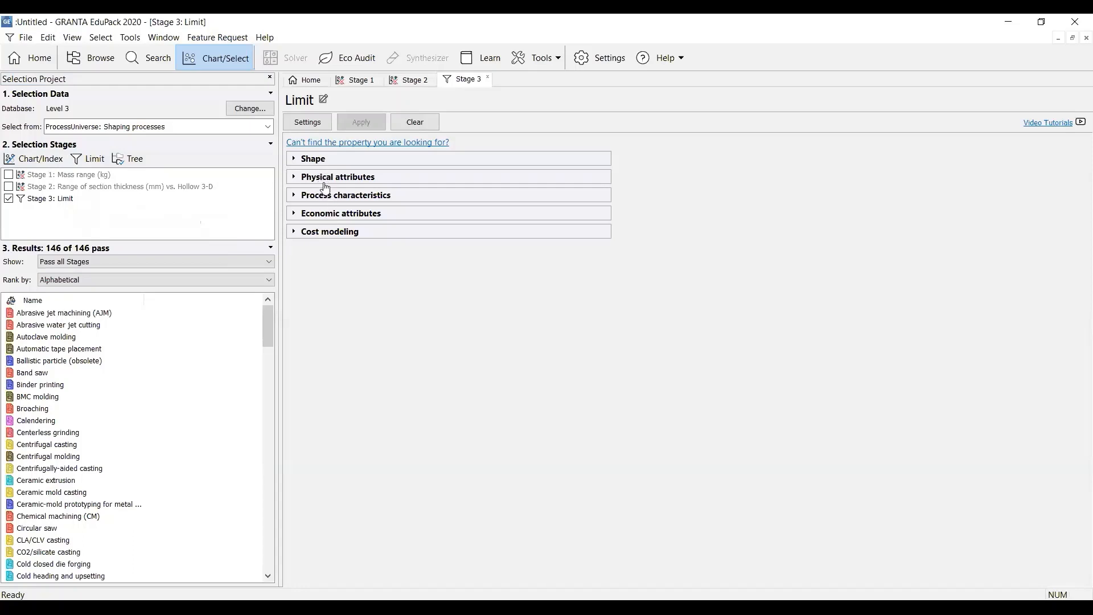
pyautogui.click(325, 179)
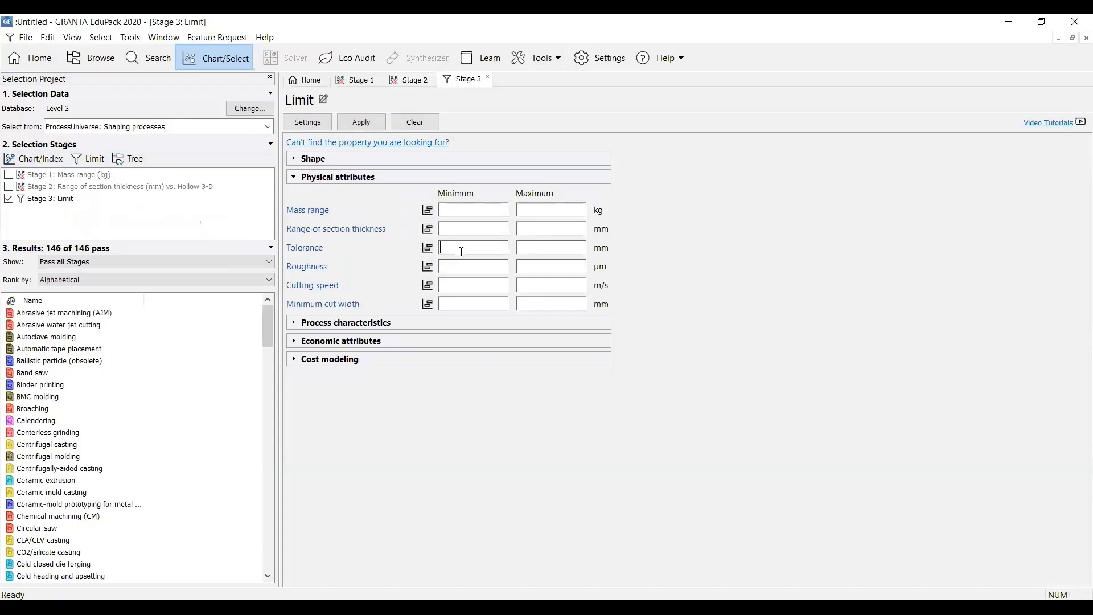
pyautogui.write('0')
pyautogui.write('0.')
# Apply the tolerance limit with Primary shaping processes and Discrete also required, and disable Stage 3
pyautogui.click(370, 327)
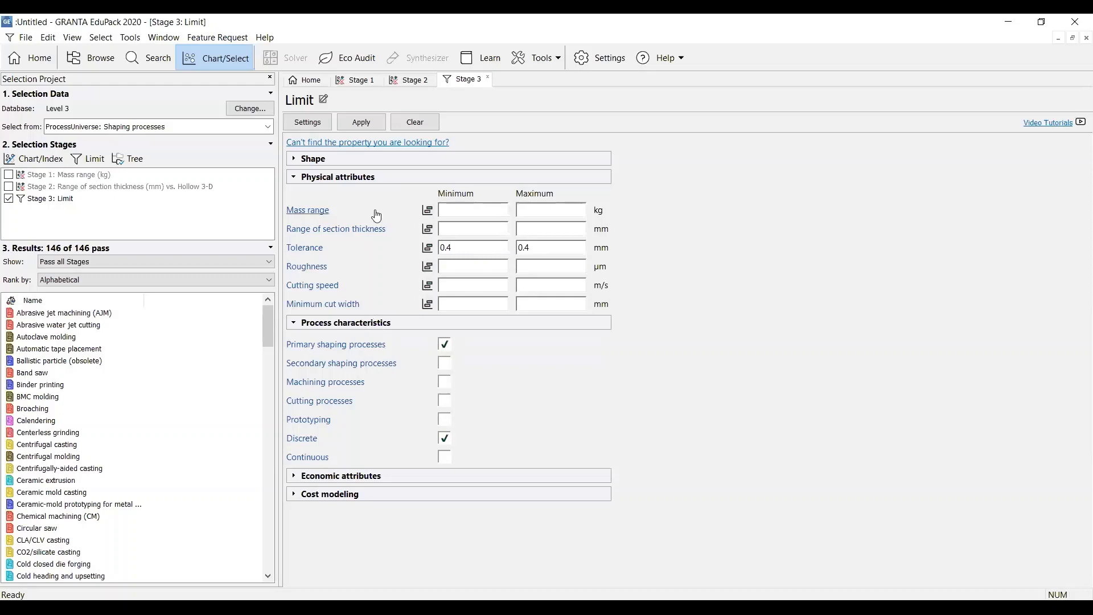
pyautogui.click(362, 125)
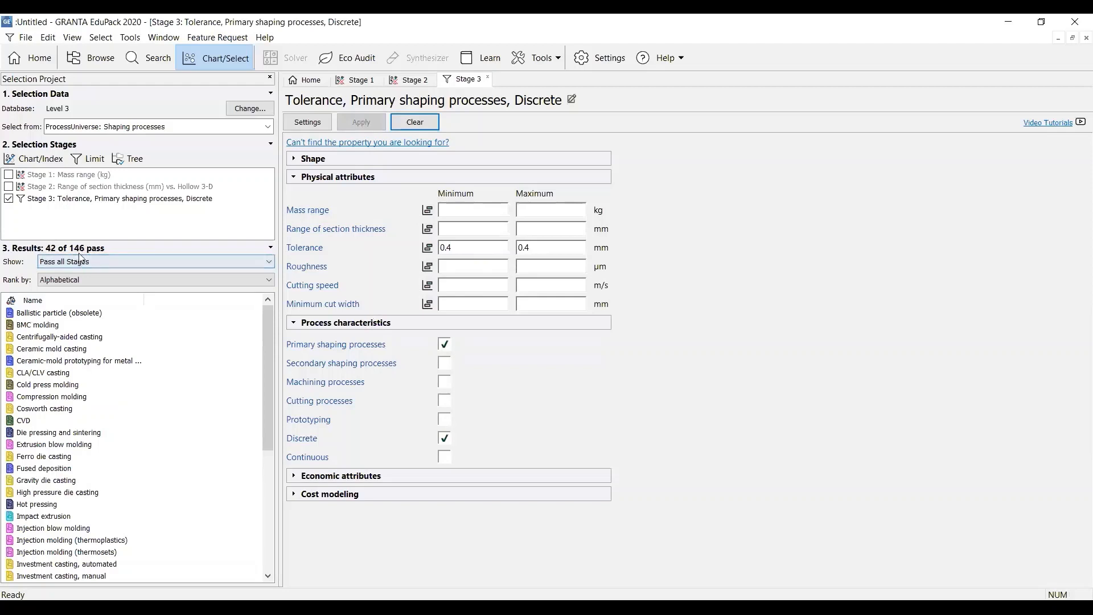
pyautogui.click(8, 199)
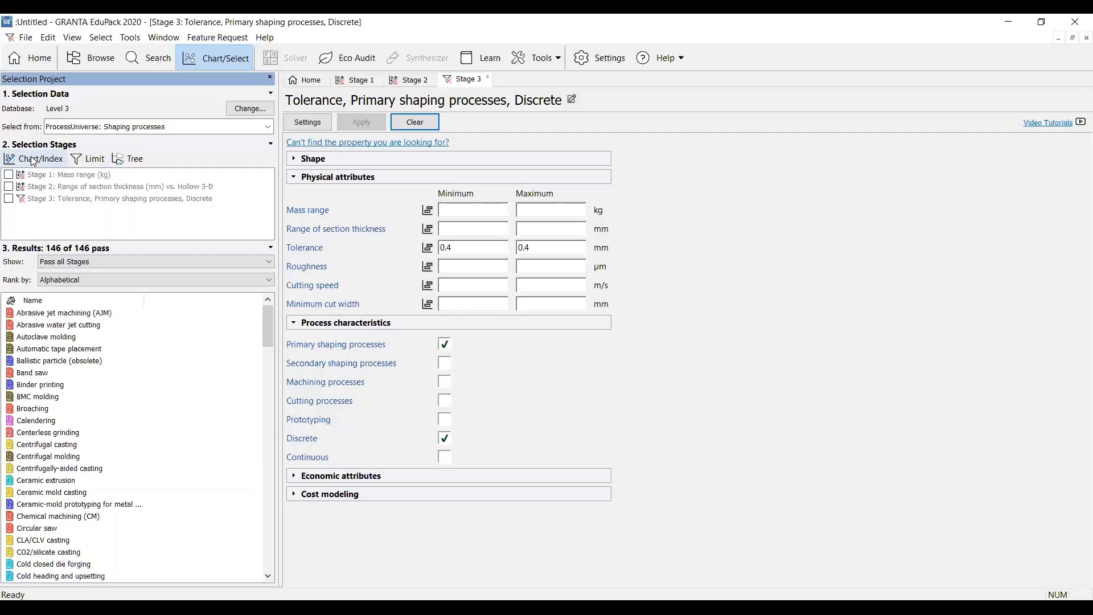
# Start another limit stage with the minimum and maximum Economic batch size both set to 50000 units
pyautogui.click(95, 161)
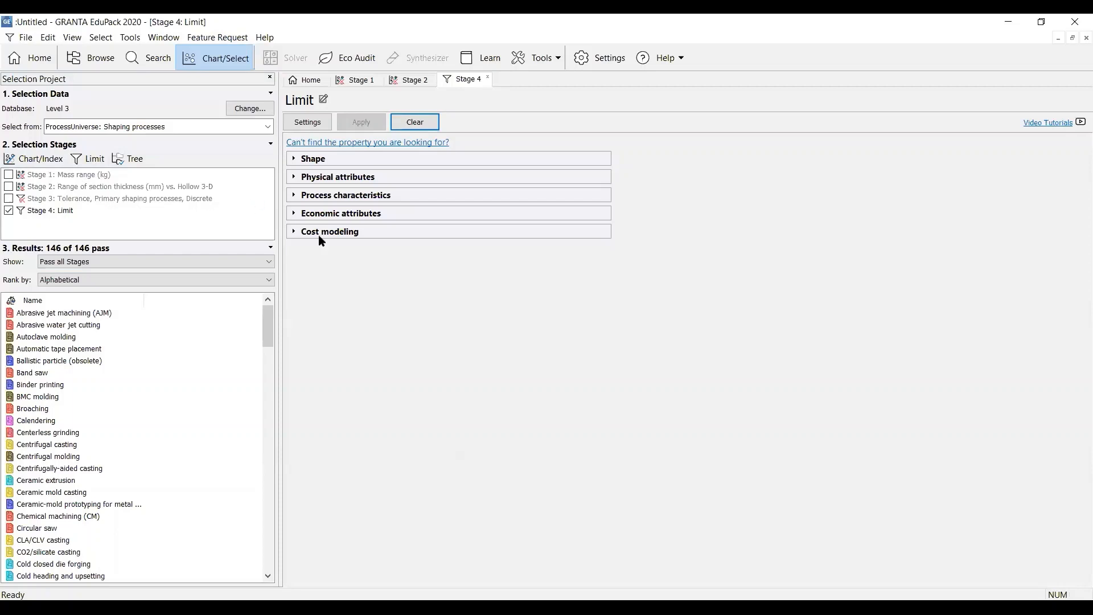
pyautogui.click(347, 219)
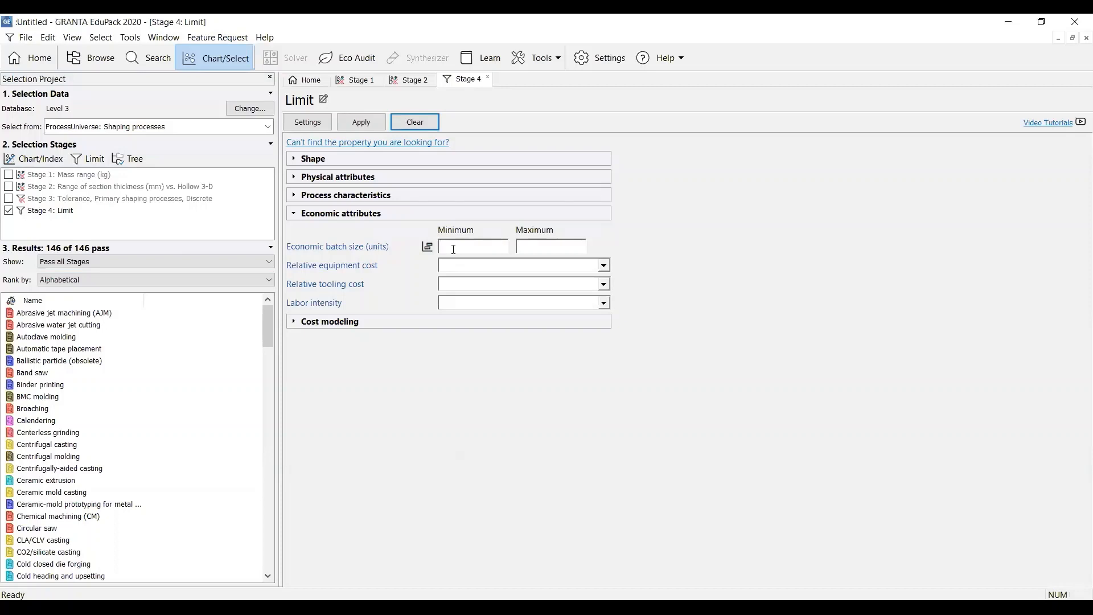
pyautogui.write('50000')
# Require Primary shaping processes and Discrete in the batch size limit stage and apply it
pyautogui.click(335, 200)
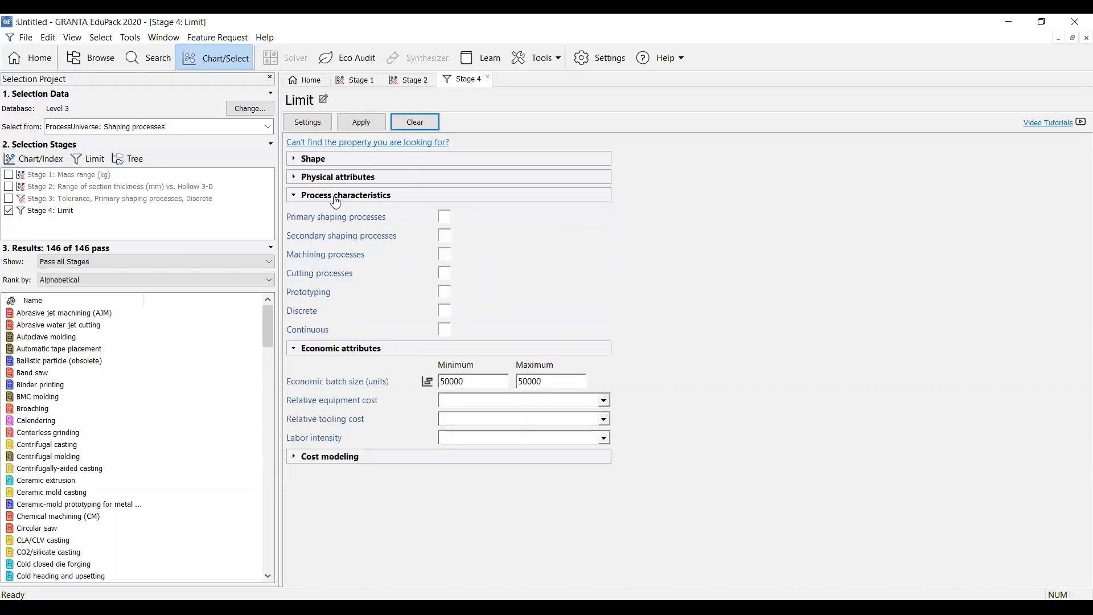
pyautogui.click(444, 312)
pyautogui.click(359, 123)
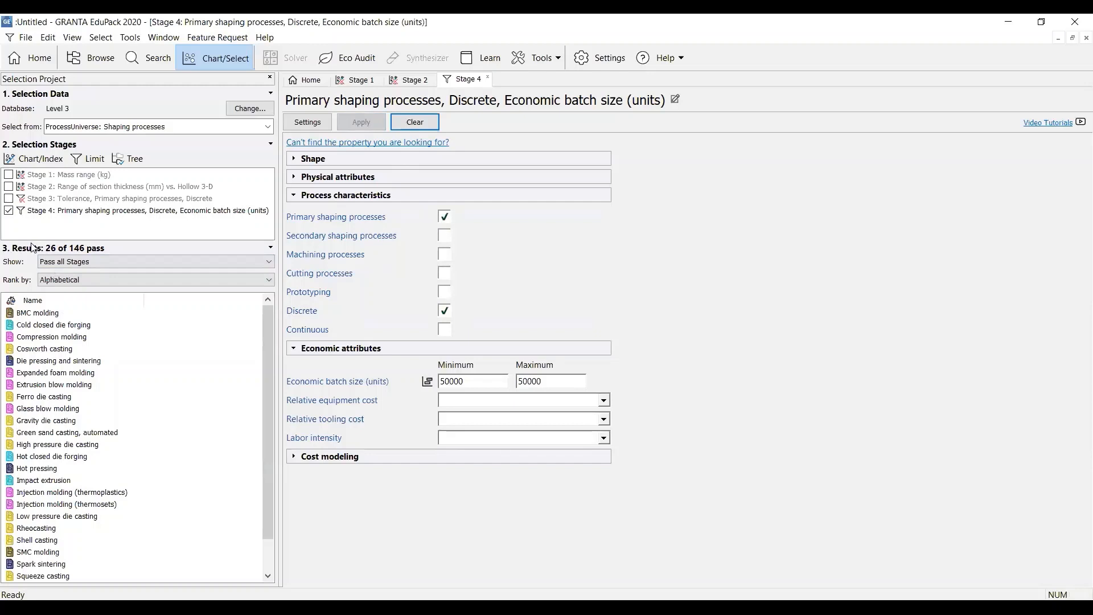
# Re-enable Stages 3, 2 and 1 so that all four selection stages filter the shaping processes together
pyautogui.click(8, 199)
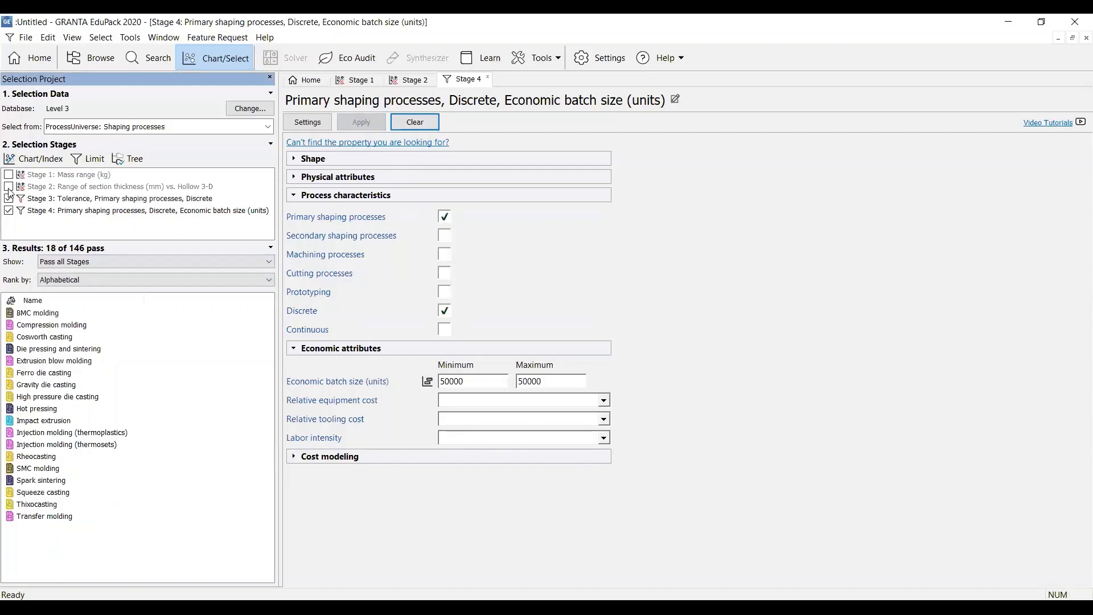
pyautogui.click(8, 187)
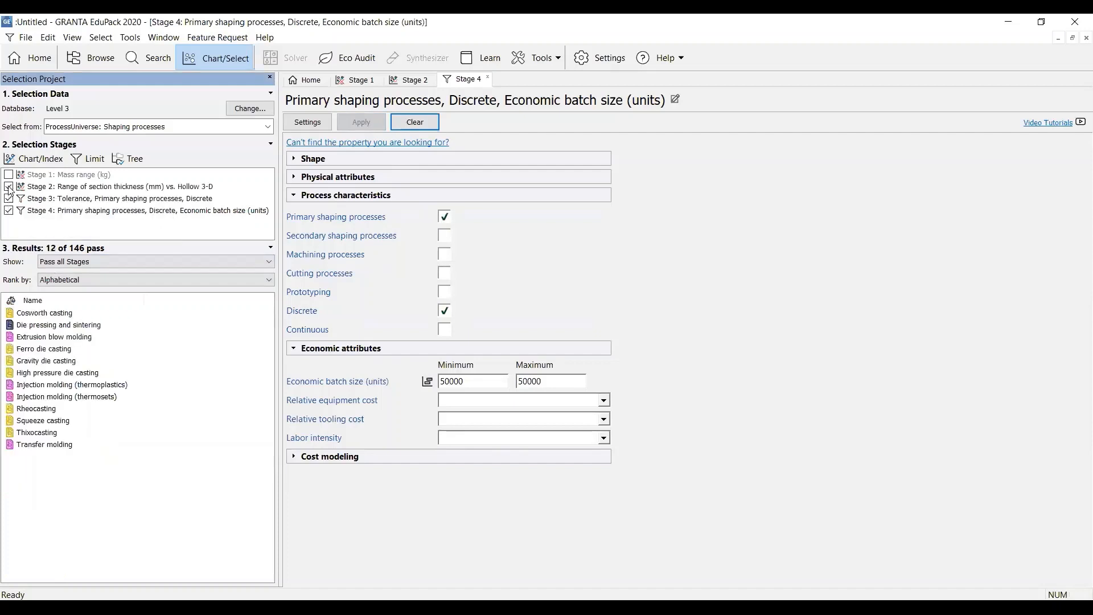
pyautogui.click(9, 175)
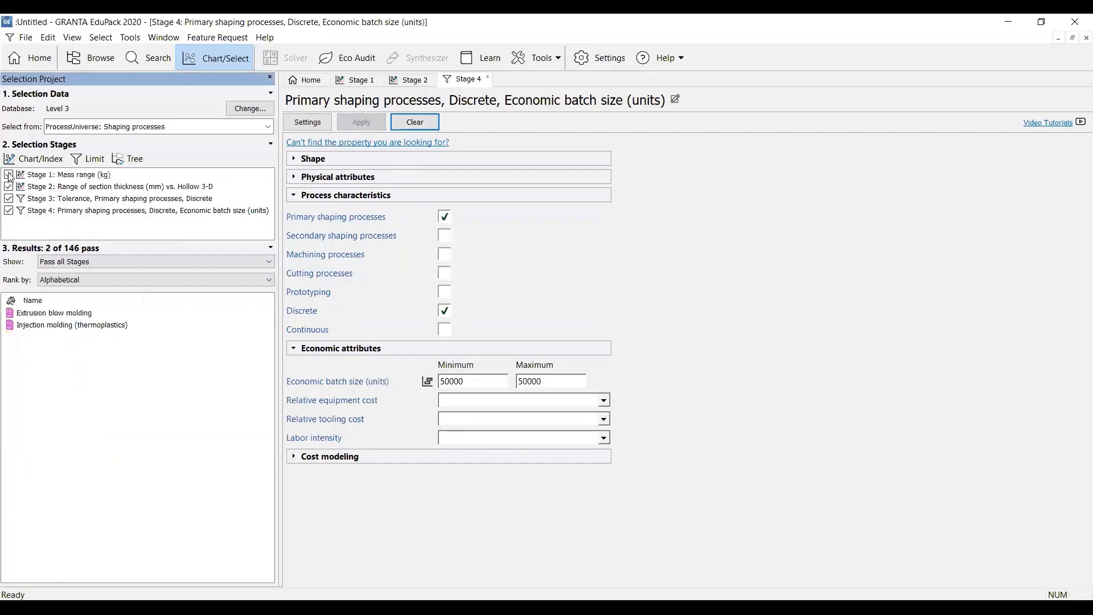